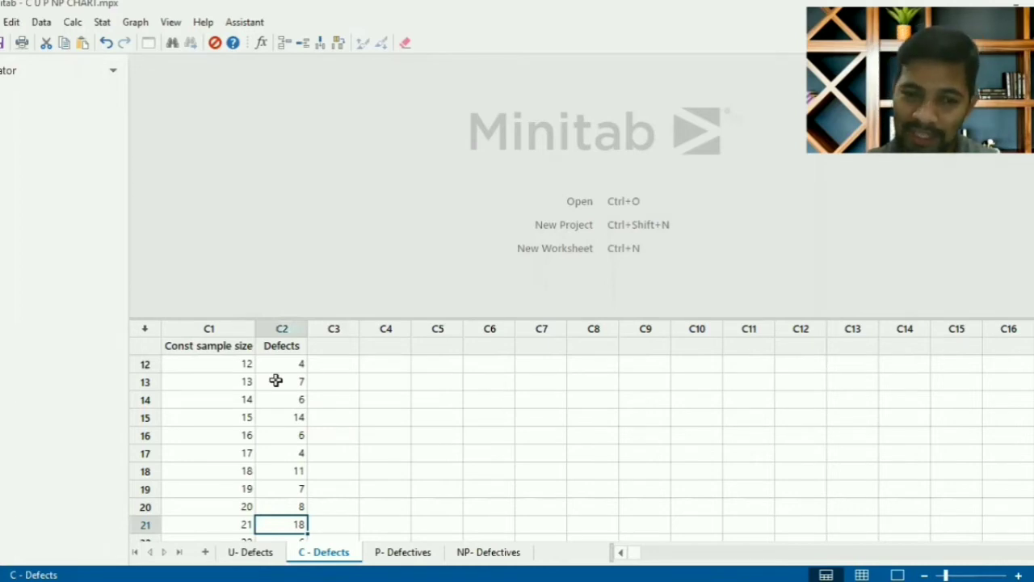
- Examine the Const sample size and Defects columns of the C - Defects worksheet from the first row to the last
{"action": "left_click", "coordinate": [225, 371]}
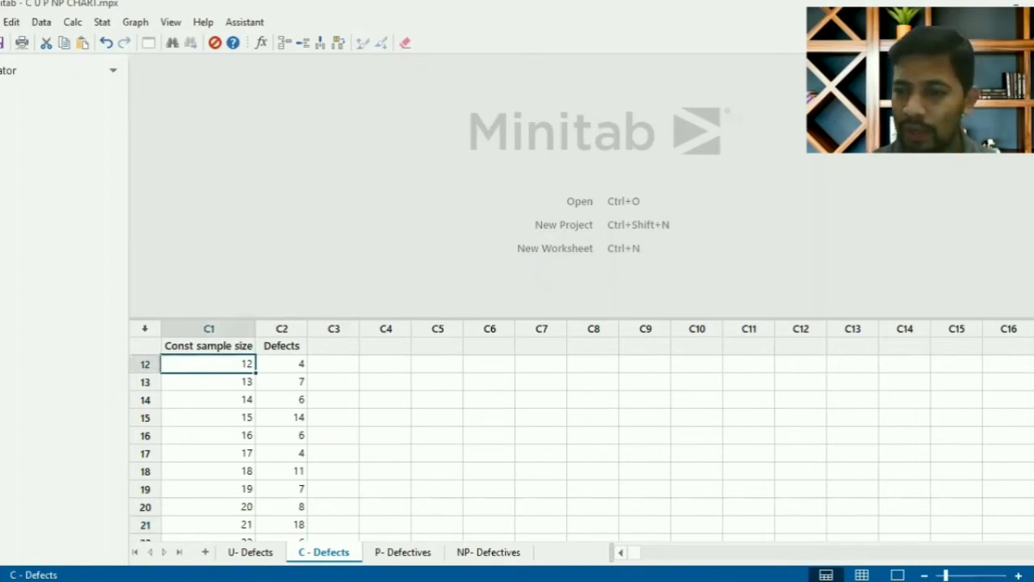
{"action": "scroll", "coordinate": [626, 358], "scroll_direction": "up", "scroll_amount": 4}
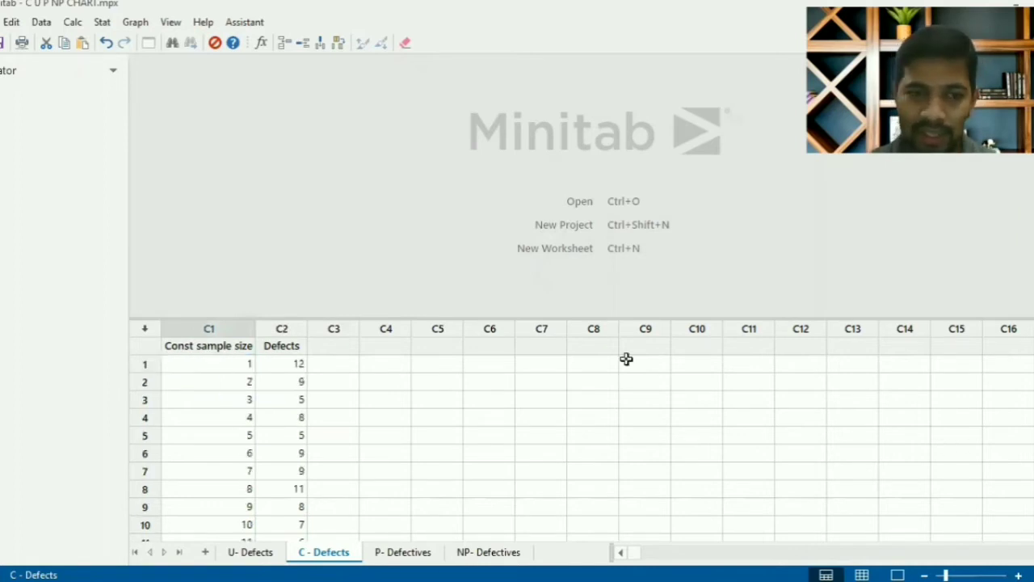
{"action": "left_click", "coordinate": [236, 369]}
{"action": "key", "text": "Down"}
{"action": "key", "text": "Down"}
{"action": "key", "text": "Down"}
{"action": "key", "text": "Down"}
{"action": "key", "text": "Down"}
{"action": "key", "text": "Down"}
{"action": "key", "text": "Down"}
{"action": "key", "text": "Down"}
{"action": "key", "text": "Down"}
{"action": "key", "text": "Down"}
{"action": "key", "text": "Down"}
{"action": "key", "text": "Down"}
{"action": "key", "text": "Down"}
{"action": "key", "text": "Down"}
{"action": "key", "text": "Down"}
{"action": "key", "text": "Down"}
{"action": "key", "text": "Down"}
{"action": "key", "text": "Down"}
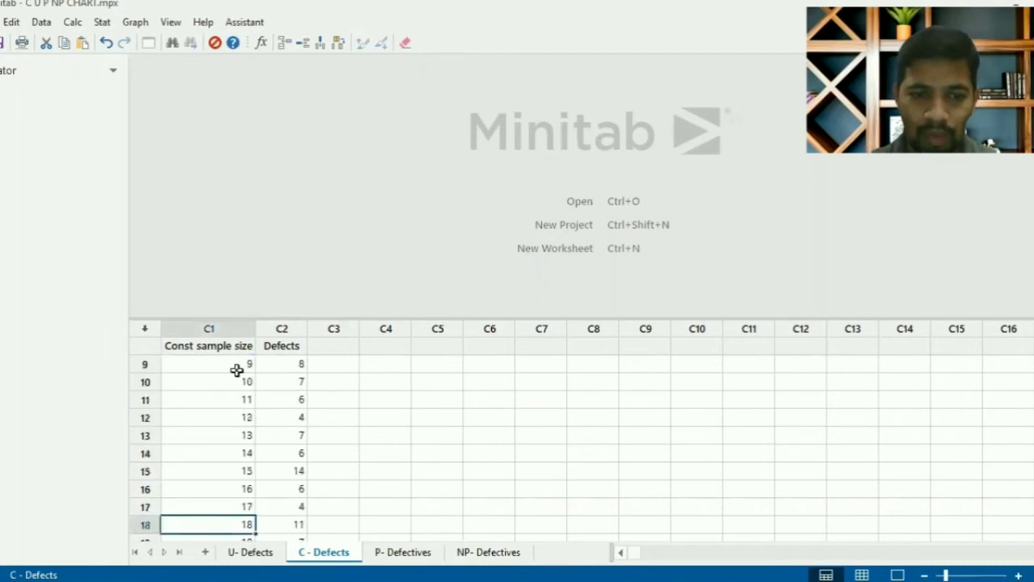
{"action": "key", "text": "Down"}
{"action": "key", "text": "Down"}
{"action": "key", "text": "Down"}
{"action": "key", "text": "Down"}
{"action": "key", "text": "Down"}
{"action": "key", "text": "Down"}
{"action": "key", "text": "Down"}
{"action": "key", "text": "Down"}
{"action": "key", "text": "Up"}
{"action": "key", "text": "Up"}
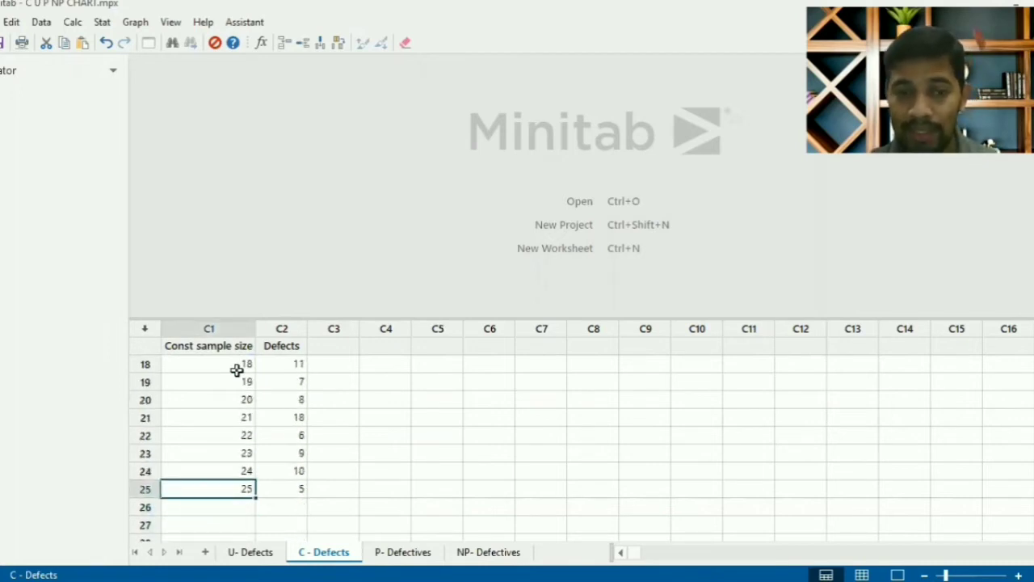
{"action": "left_click_drag", "start_coordinate": [286, 488], "coordinate": [282, 325]}
{"action": "left_click", "coordinate": [276, 363]}
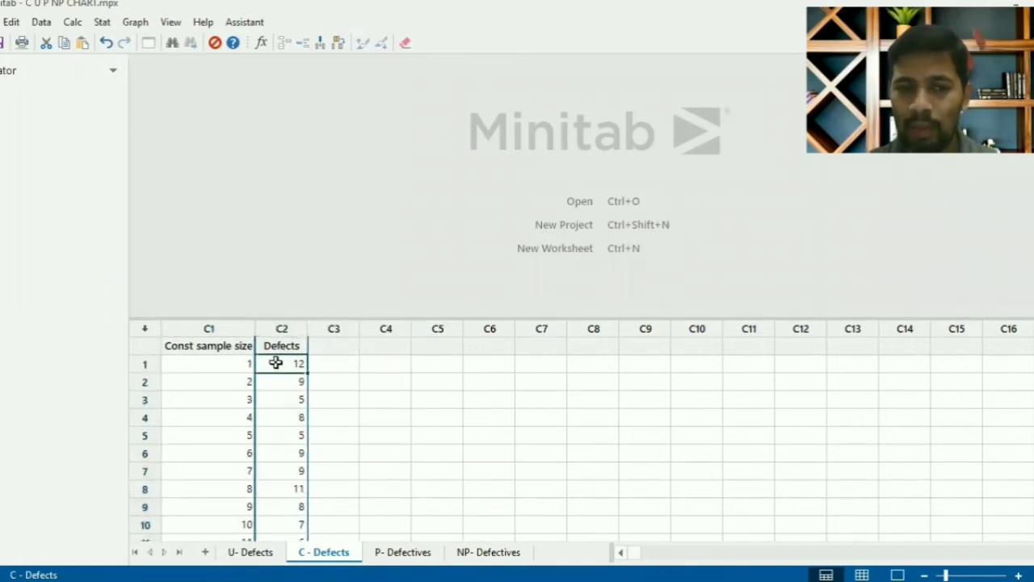
{"action": "left_click", "coordinate": [274, 380]}
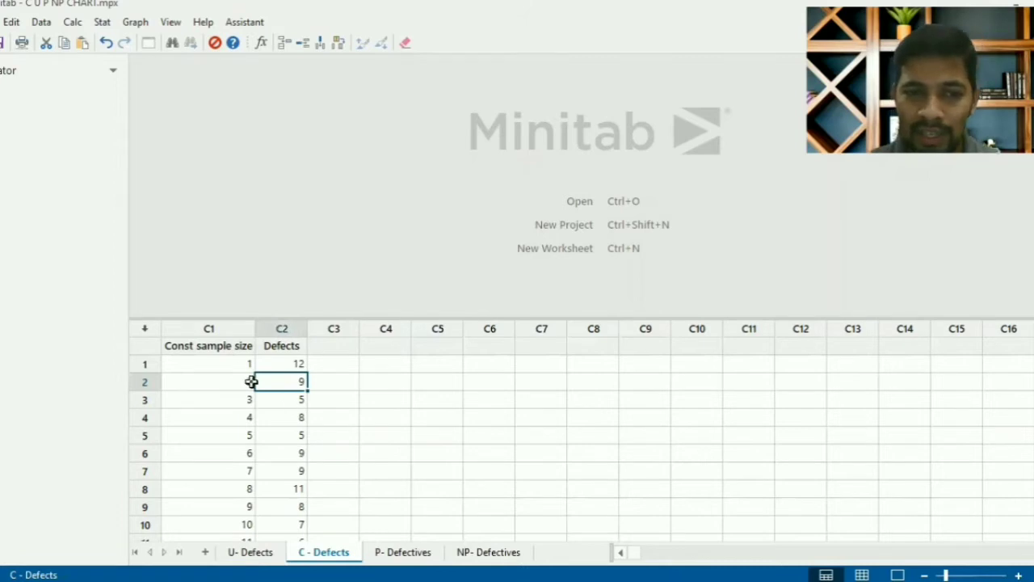
- Compare the counts and sample sizes in the U- Defects, P- Defectives and NP- Defectives worksheets
{"action": "left_click", "coordinate": [267, 553]}
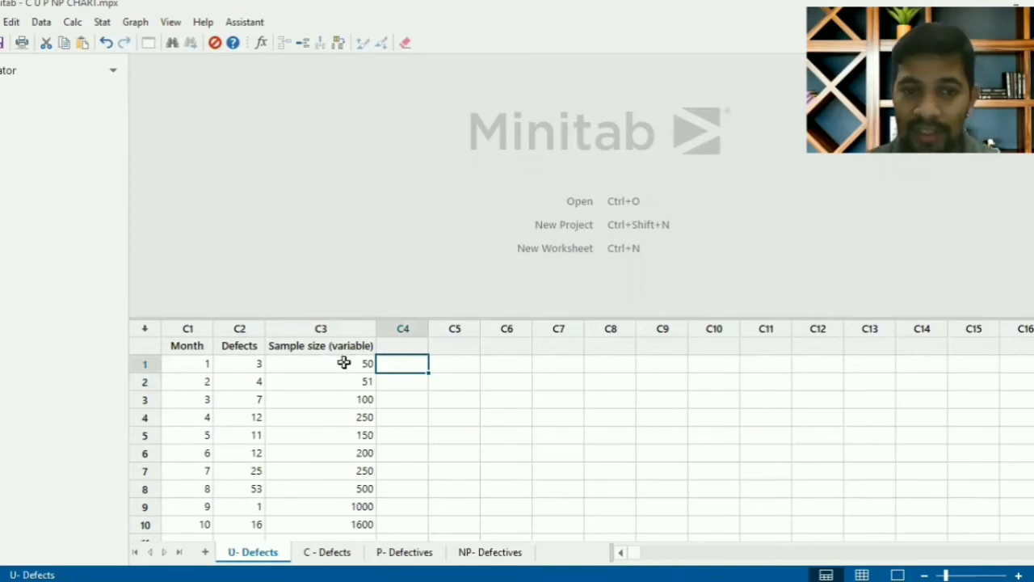
{"action": "left_click", "coordinate": [243, 364]}
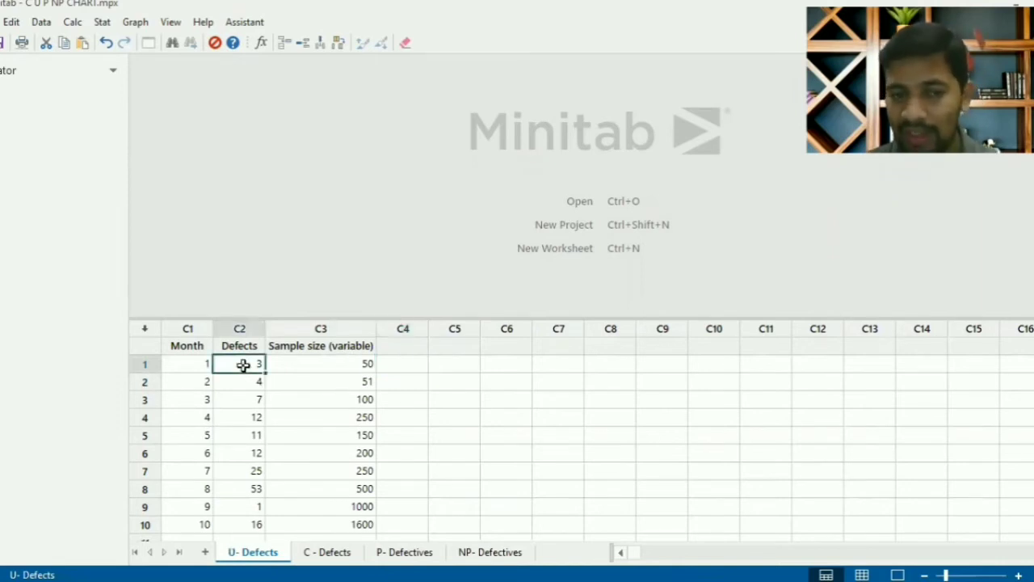
{"action": "left_click", "coordinate": [328, 366]}
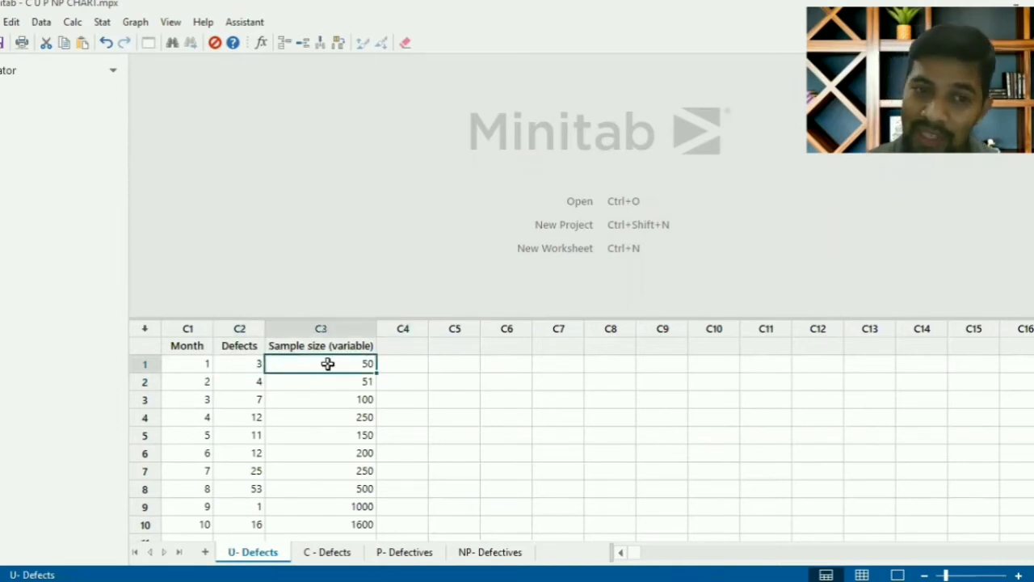
{"action": "left_click", "coordinate": [261, 384]}
{"action": "left_click", "coordinate": [323, 379]}
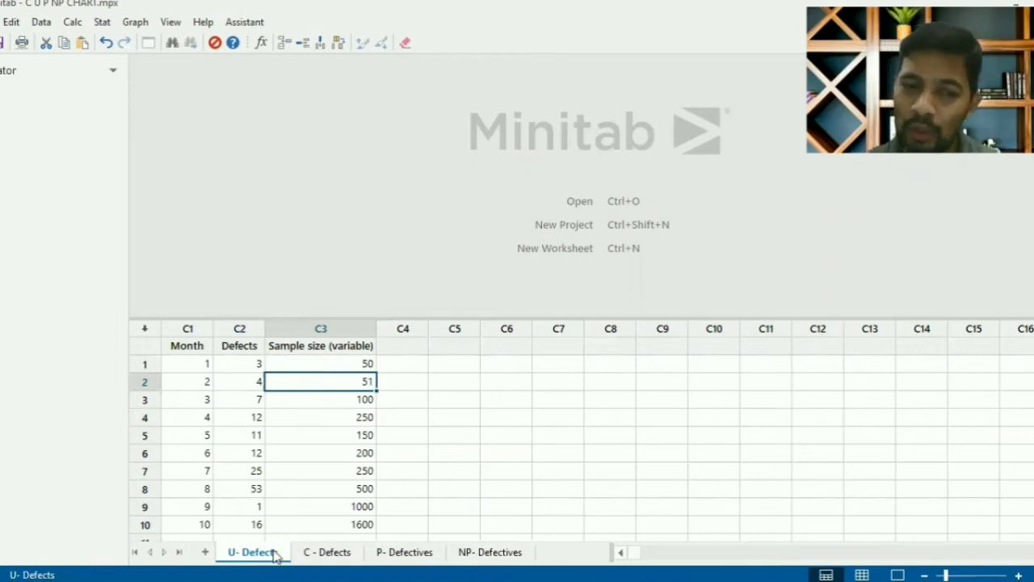
{"action": "left_click", "coordinate": [403, 553]}
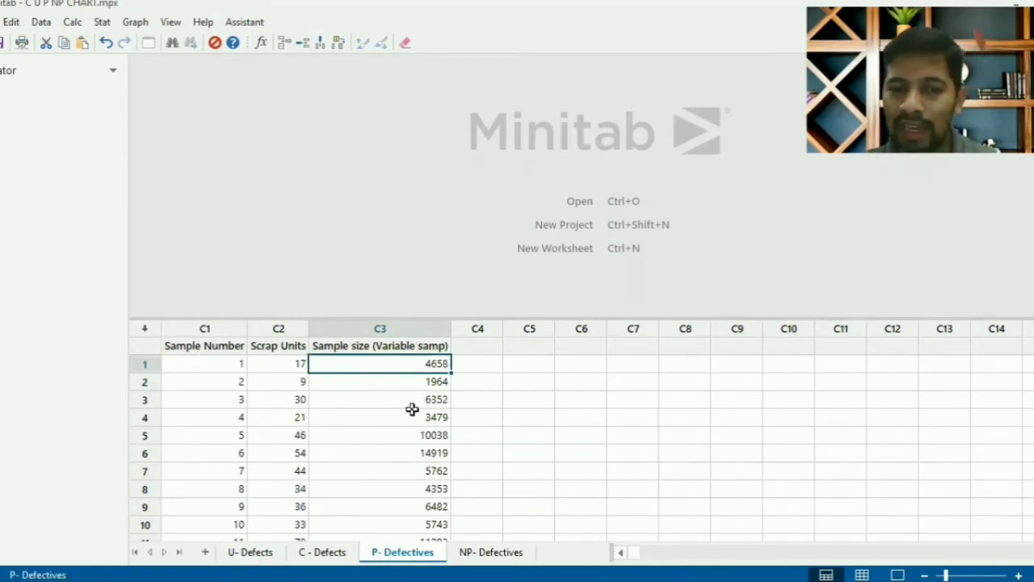
{"action": "left_click", "coordinate": [287, 365]}
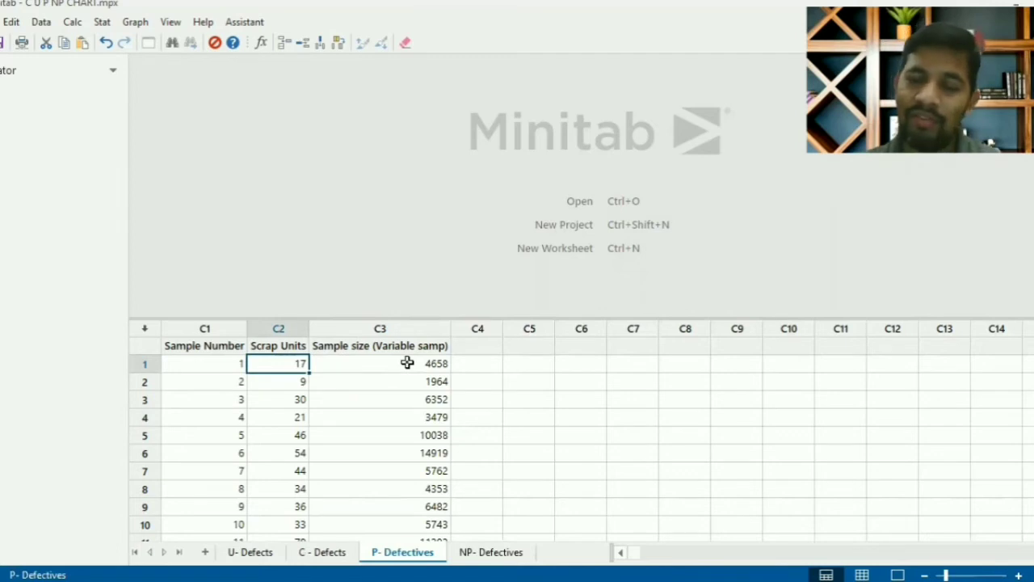
{"action": "left_click", "coordinate": [496, 555]}
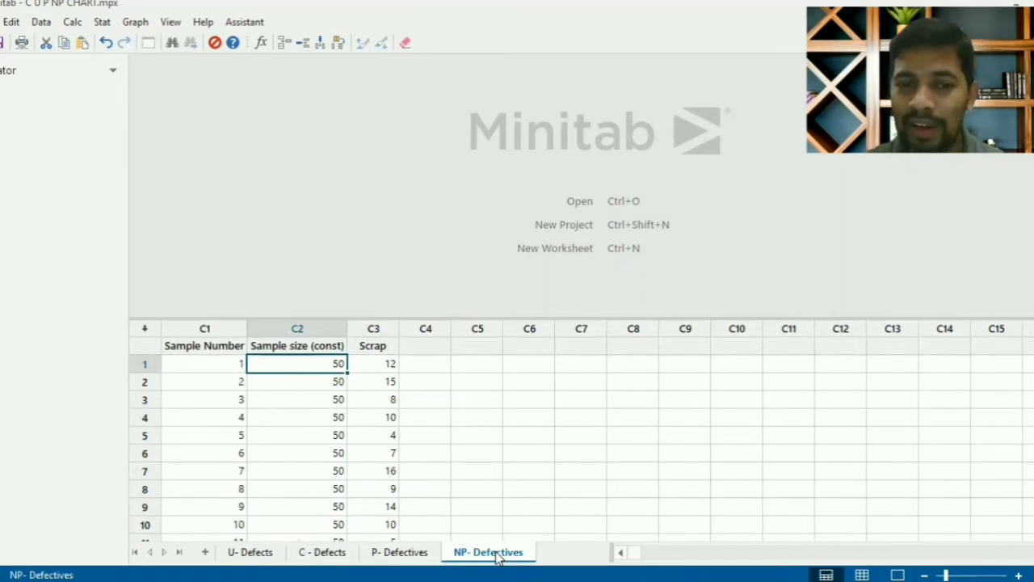
{"action": "left_click", "coordinate": [380, 368]}
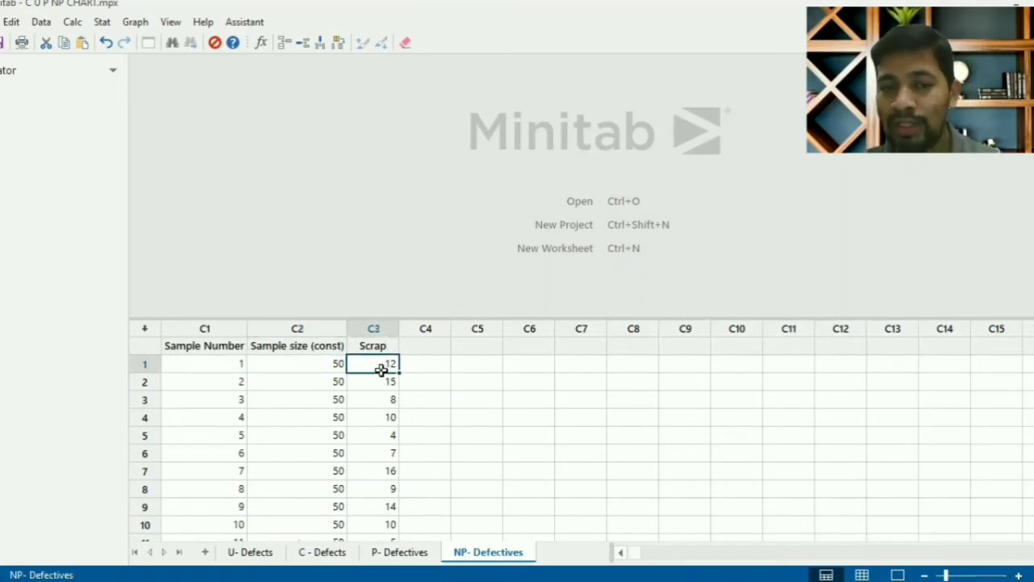
{"action": "left_click", "coordinate": [335, 368]}
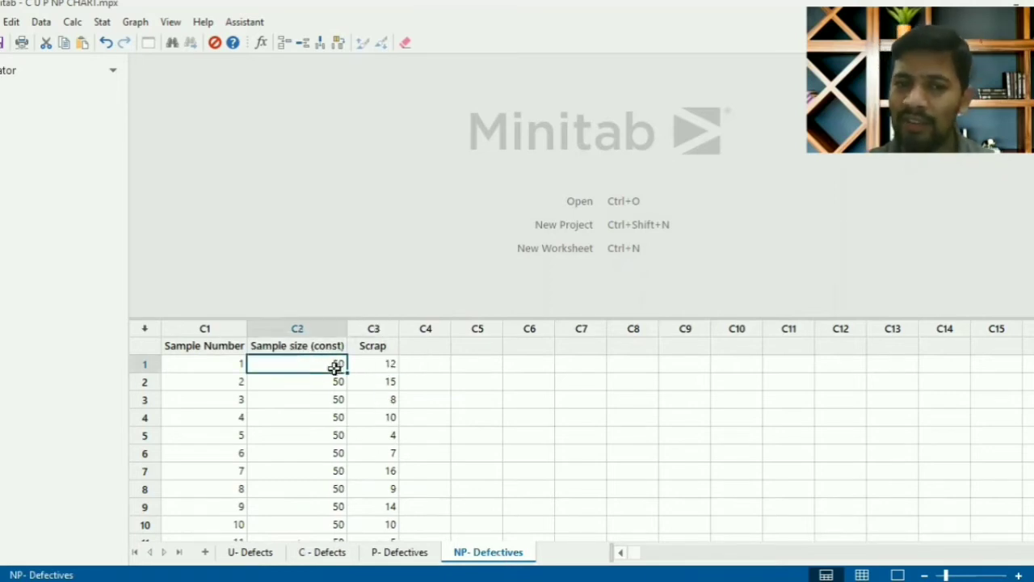
{"action": "left_click", "coordinate": [373, 381]}
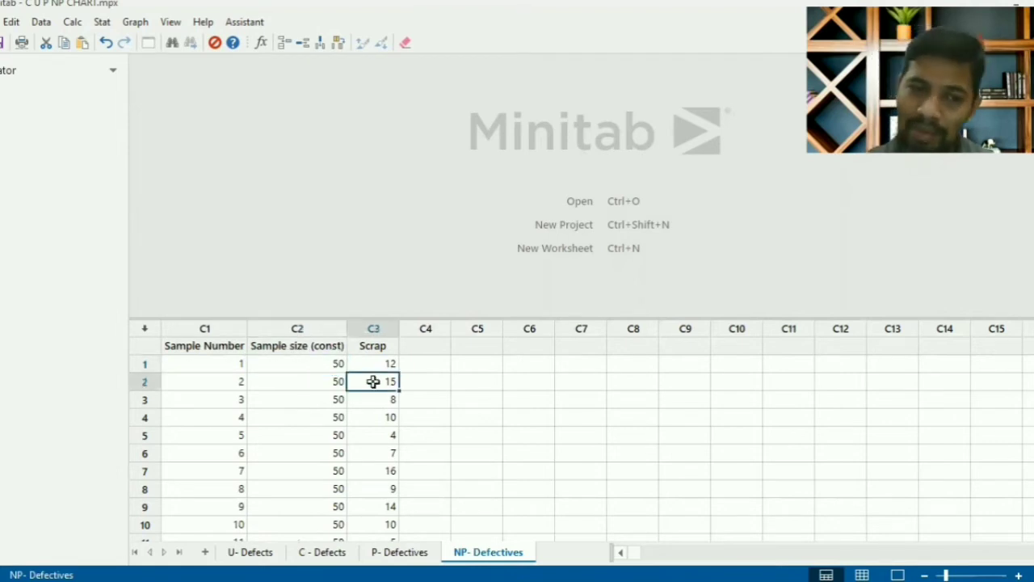
{"action": "left_click", "coordinate": [303, 389]}
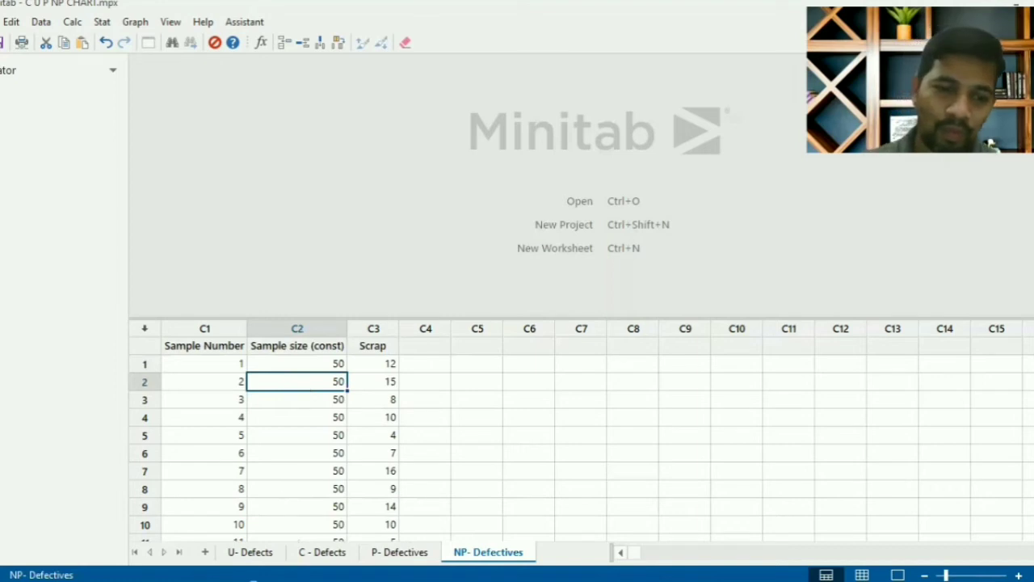
- Start a C attributes control chart for the C - Defects worksheet with Defects as its variable
{"action": "left_click", "coordinate": [321, 556]}
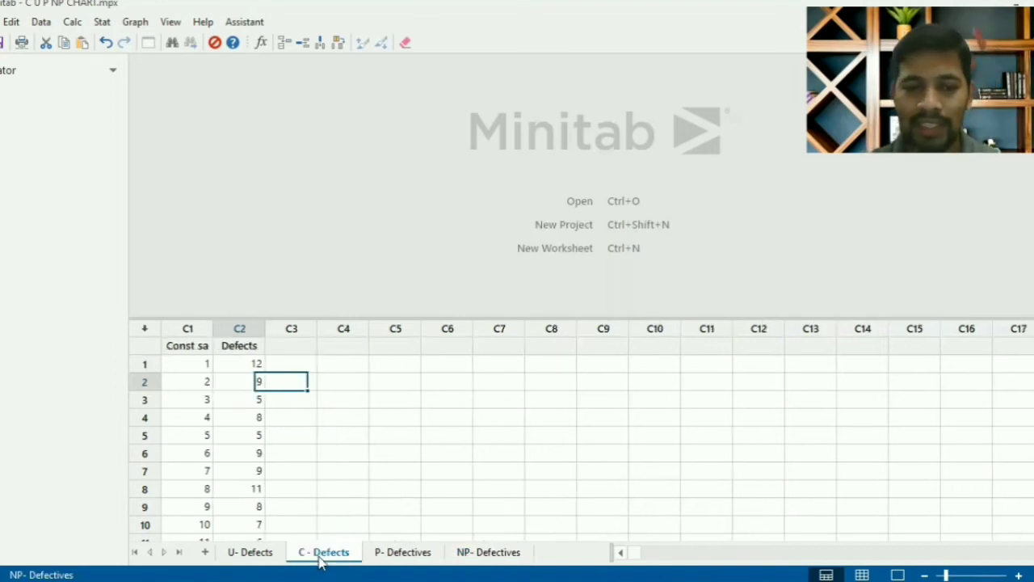
{"action": "left_click", "coordinate": [73, 24]}
{"action": "left_click", "coordinate": [101, 24]}
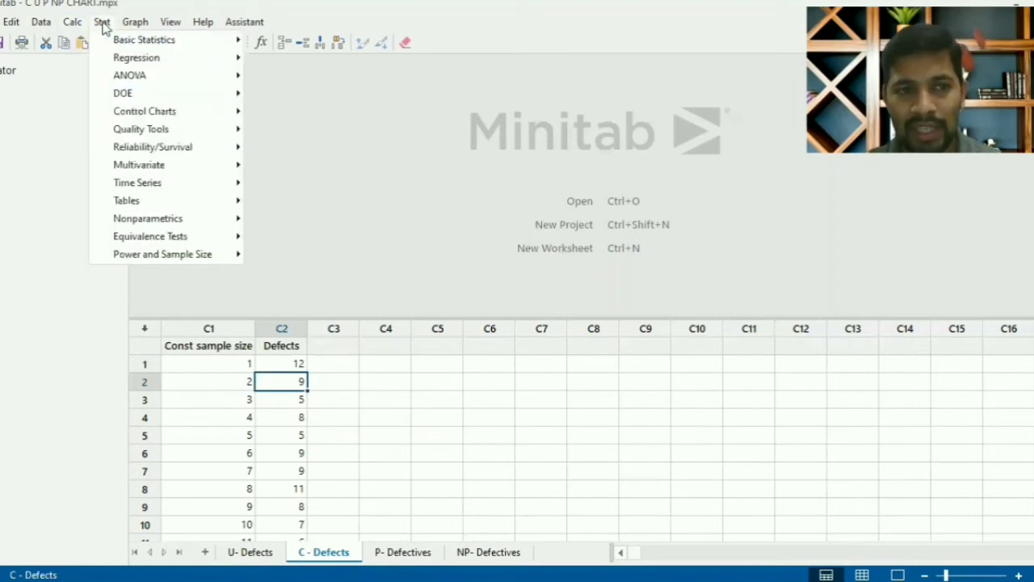
{"action": "mouse_move", "coordinate": [134, 111]}
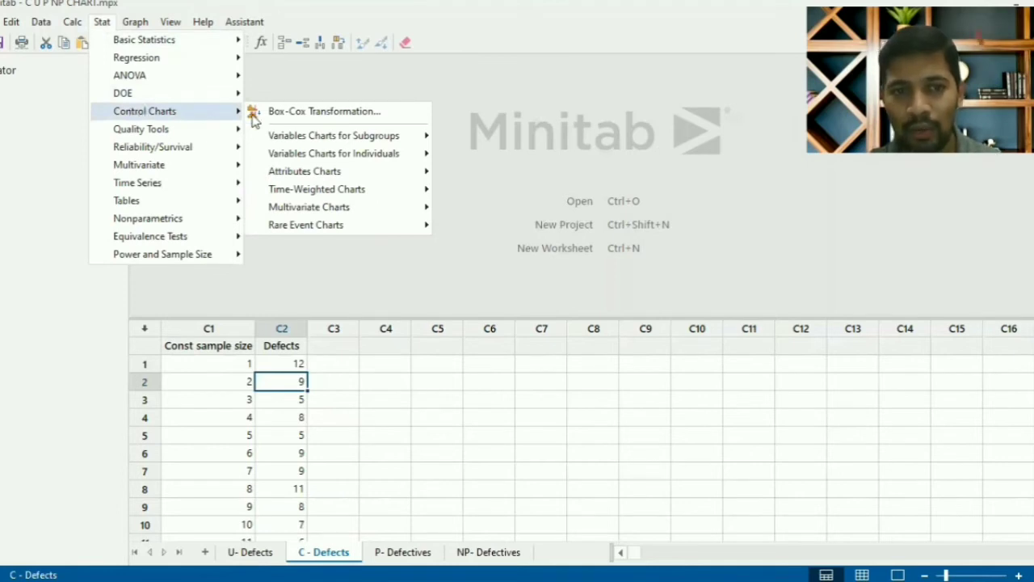
{"action": "mouse_move", "coordinate": [308, 177]}
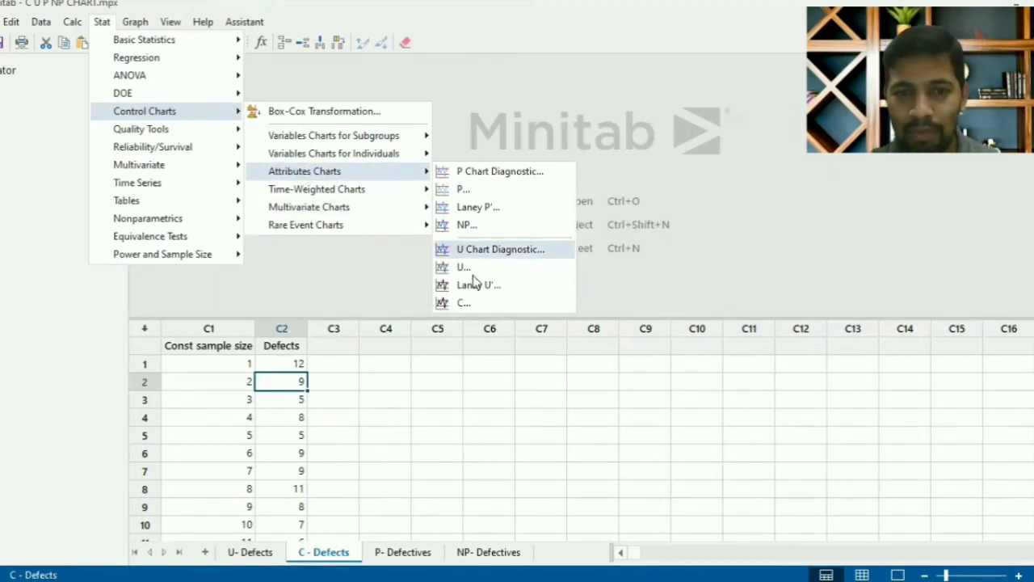
{"action": "left_click", "coordinate": [472, 308]}
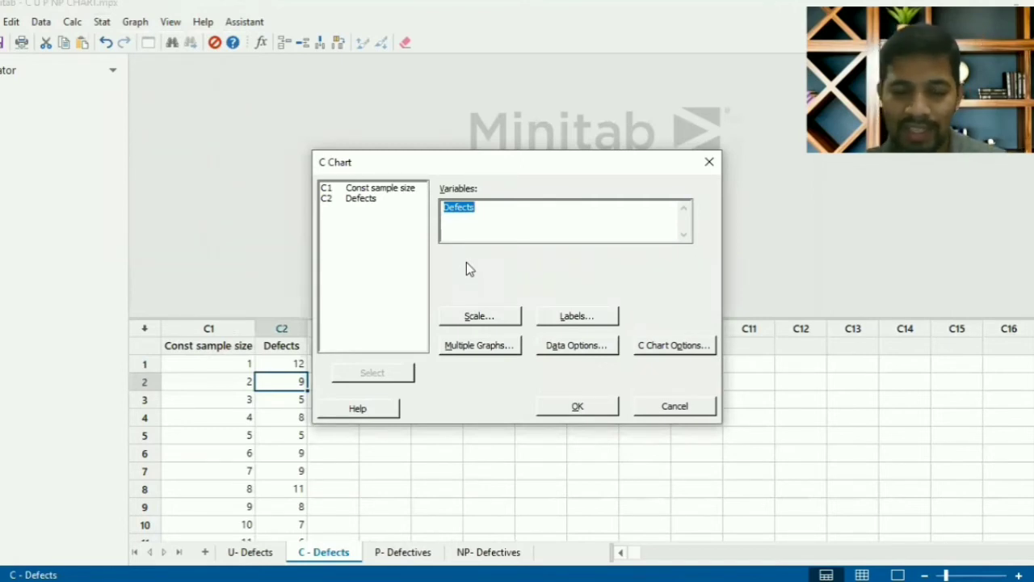
{"action": "key", "text": "Delete"}
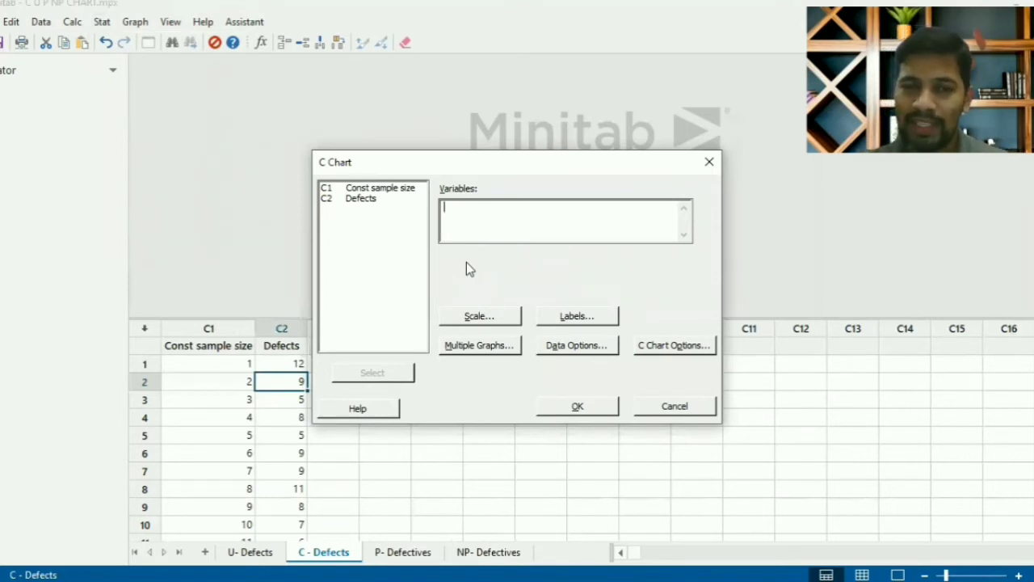
{"action": "double_click", "coordinate": [379, 199]}
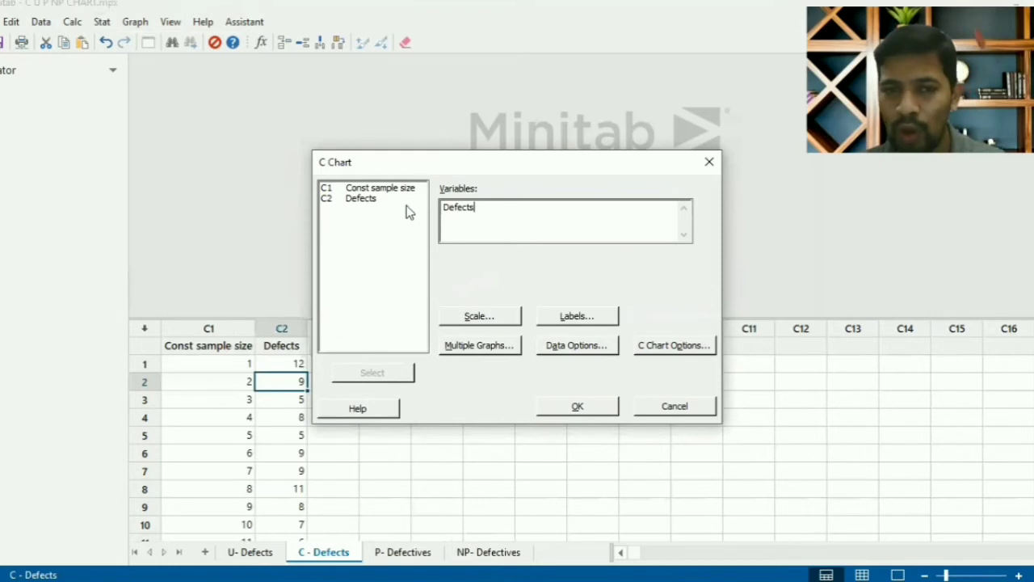
- Clear the C chart's variable and add the Defects column again, three times over
{"action": "key", "text": "BackSpace"}
{"action": "key", "text": "BackSpace"}
{"action": "key", "text": "BackSpace"}
{"action": "key", "text": "BackSpace"}
{"action": "key", "text": "BackSpace"}
{"action": "key", "text": "BackSpace"}
{"action": "key", "text": "BackSpace"}
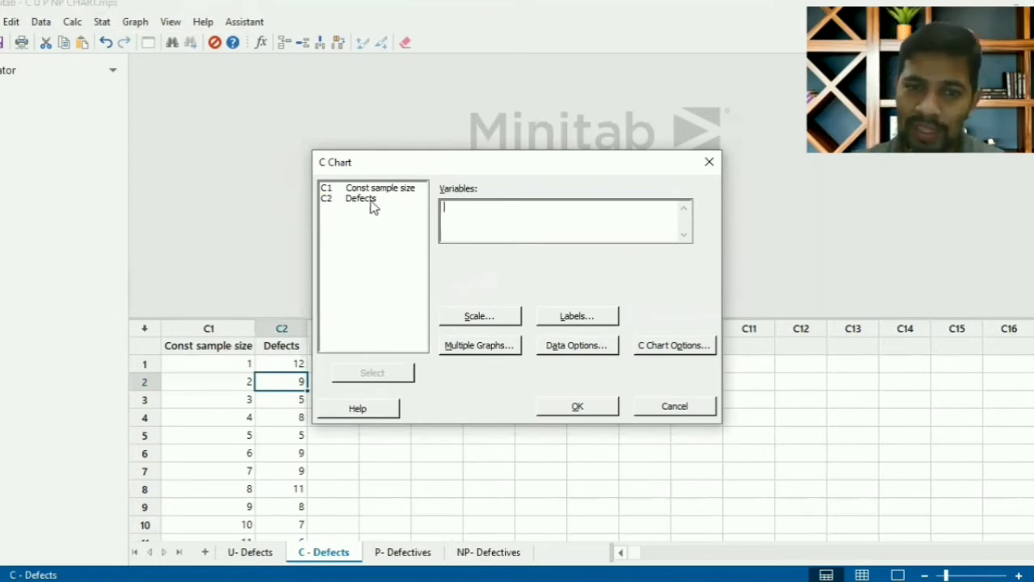
{"action": "double_click", "coordinate": [371, 203]}
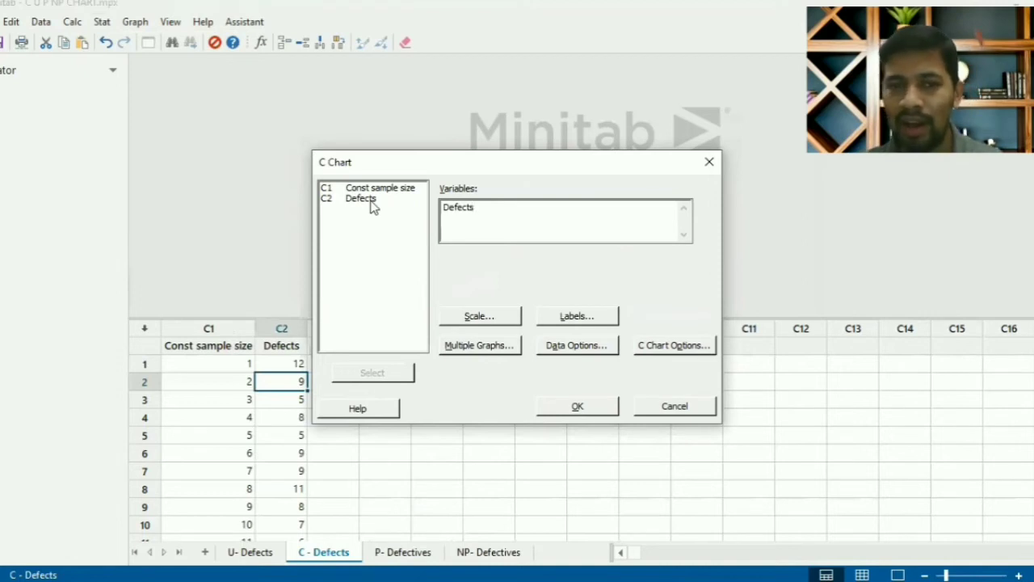
{"action": "key", "text": "BackSpace"}
{"action": "key", "text": "BackSpace"}
{"action": "key", "text": "BackSpace"}
{"action": "key", "text": "BackSpace"}
{"action": "key", "text": "BackSpace"}
{"action": "key", "text": "BackSpace"}
{"action": "key", "text": "BackSpace"}
{"action": "left_click", "coordinate": [372, 203]}
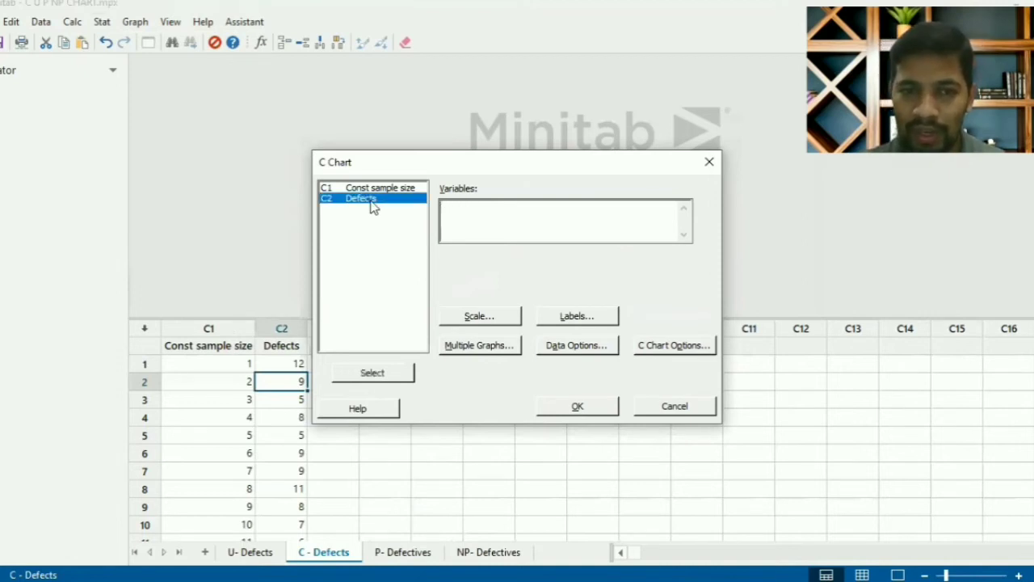
{"action": "left_click", "coordinate": [389, 374]}
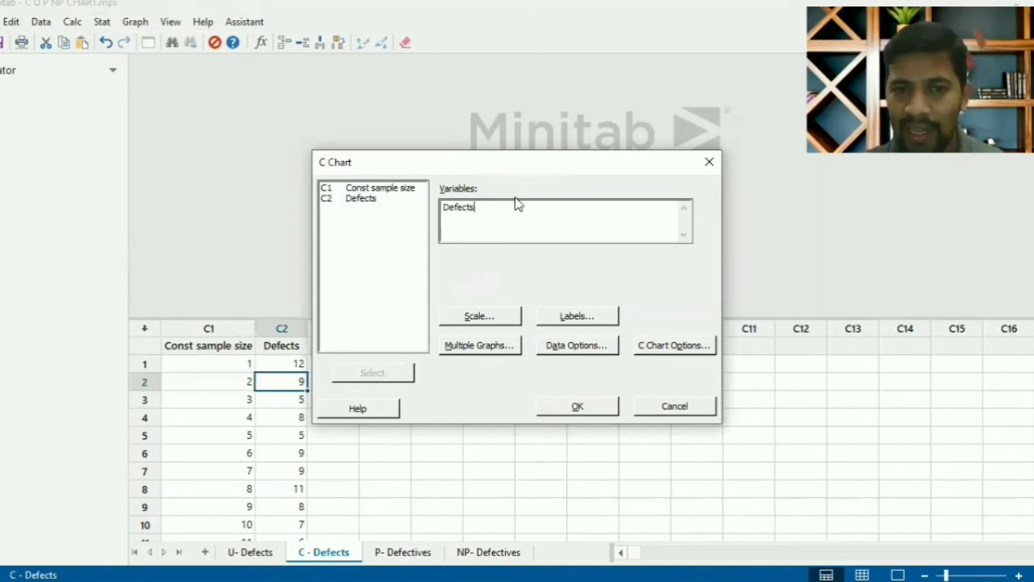
{"action": "key", "text": "BackSpace"}
{"action": "key", "text": "BackSpace"}
{"action": "key", "text": "BackSpace"}
{"action": "key", "text": "BackSpace"}
{"action": "key", "text": "BackSpace"}
{"action": "key", "text": "BackSpace"}
{"action": "key", "text": "BackSpace"}
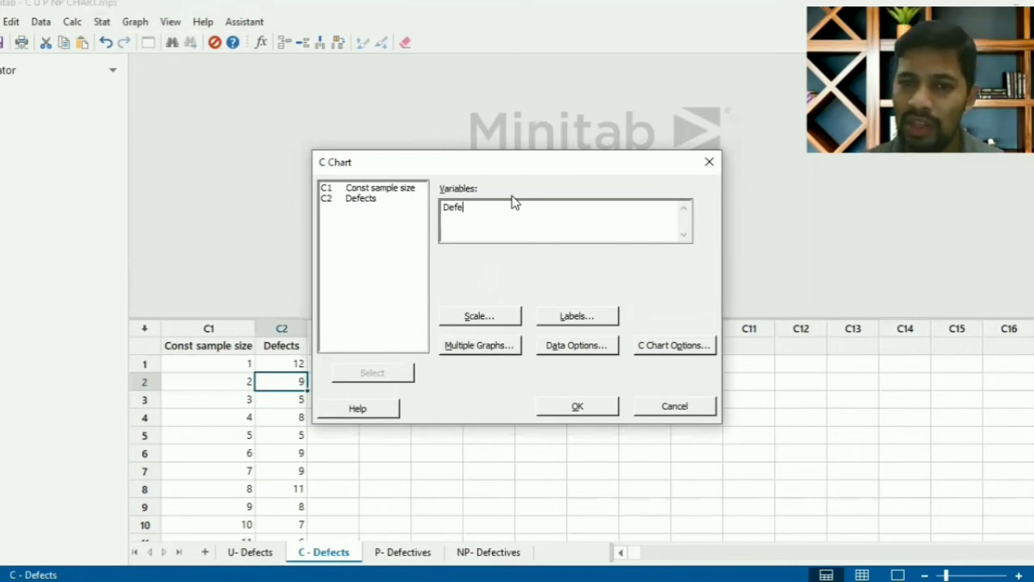
{"action": "double_click", "coordinate": [377, 199]}
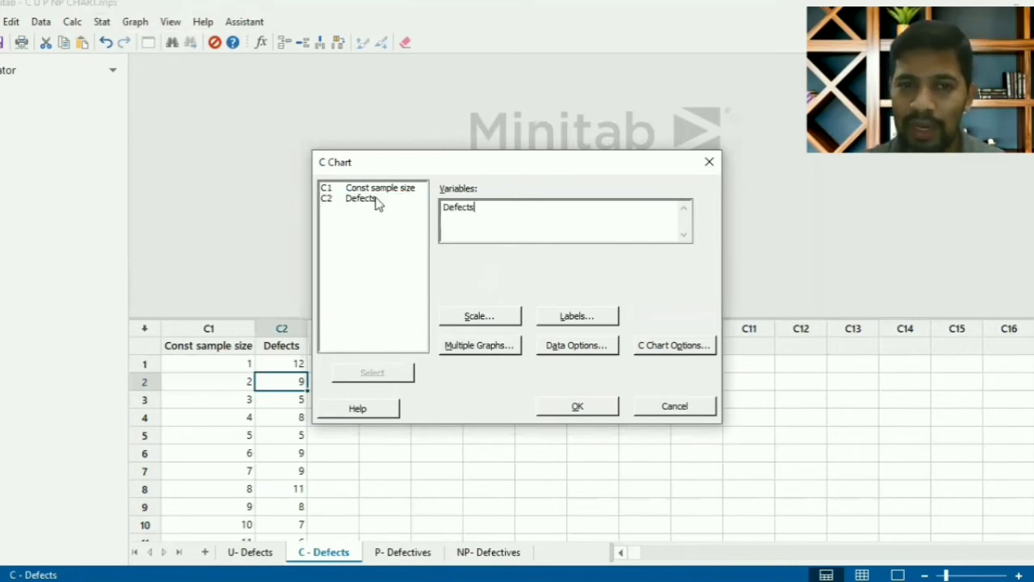
- Set the C chart's X scale to Stamp, using Const sample size as the stamp column
{"action": "left_click", "coordinate": [485, 322]}
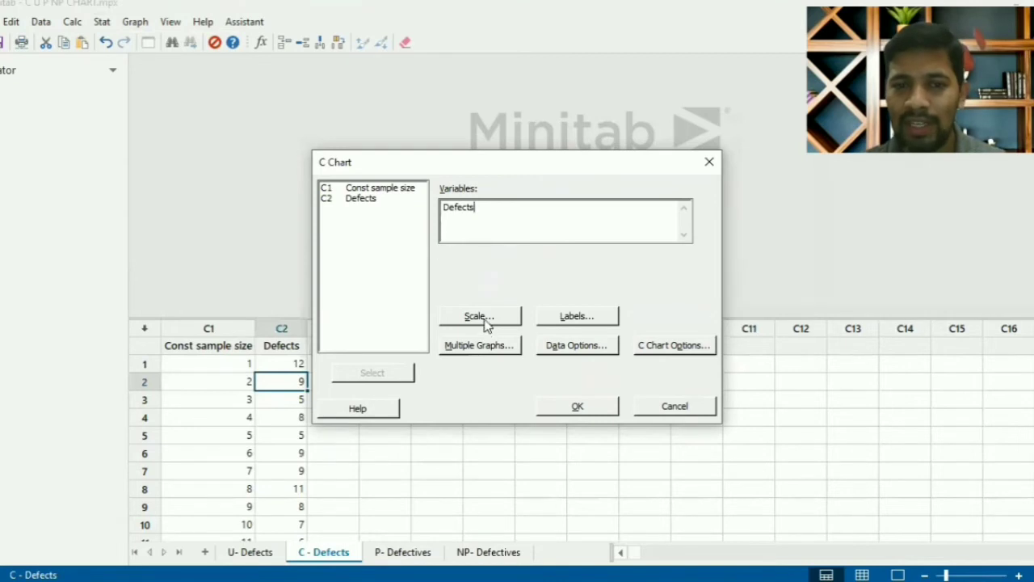
{"action": "left_click", "coordinate": [486, 226]}
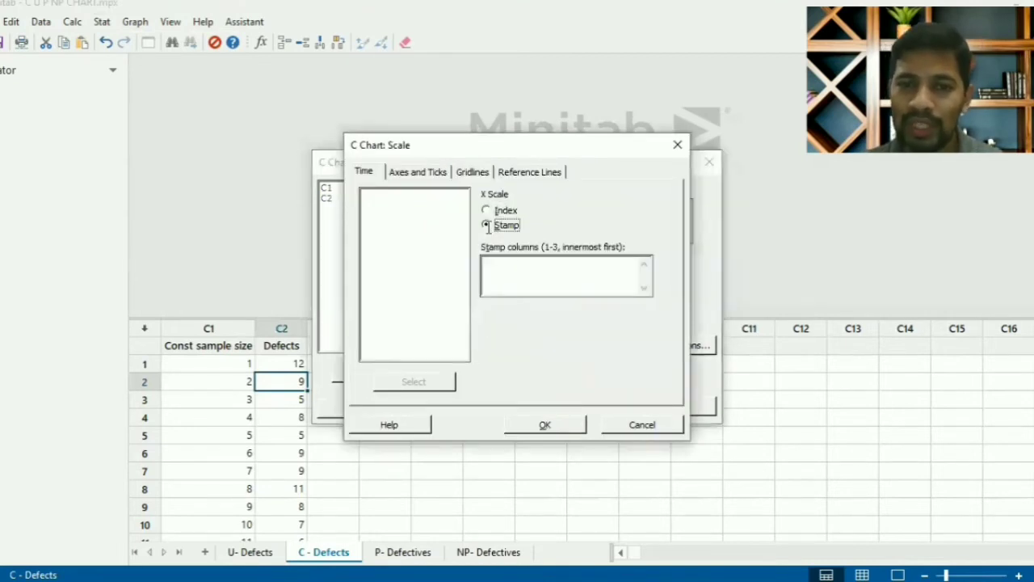
{"action": "left_click", "coordinate": [523, 277]}
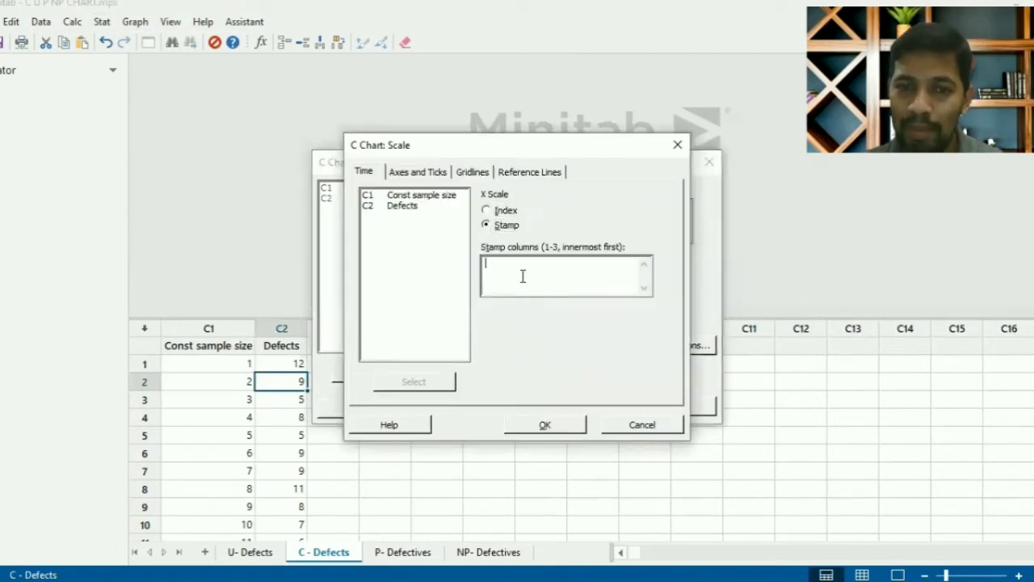
{"action": "double_click", "coordinate": [420, 200]}
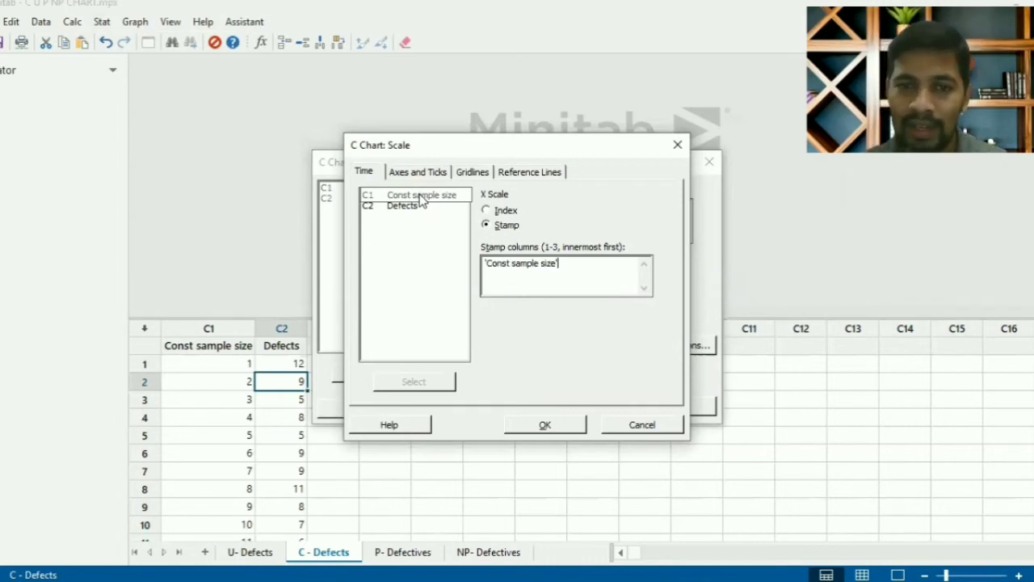
{"action": "left_click", "coordinate": [563, 424]}
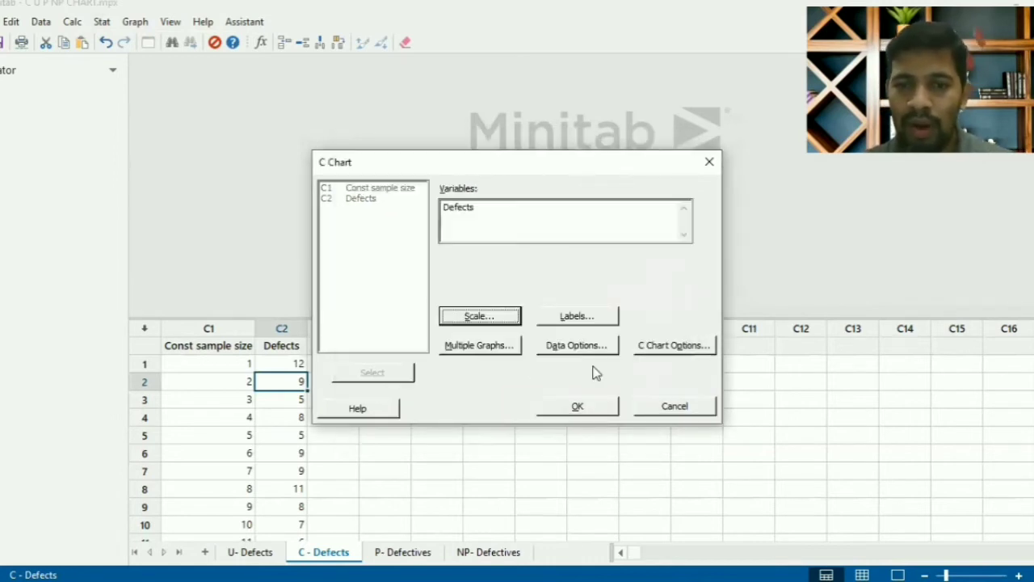
- Set the C chart's title label to "C Chart"
{"action": "left_click", "coordinate": [577, 317]}
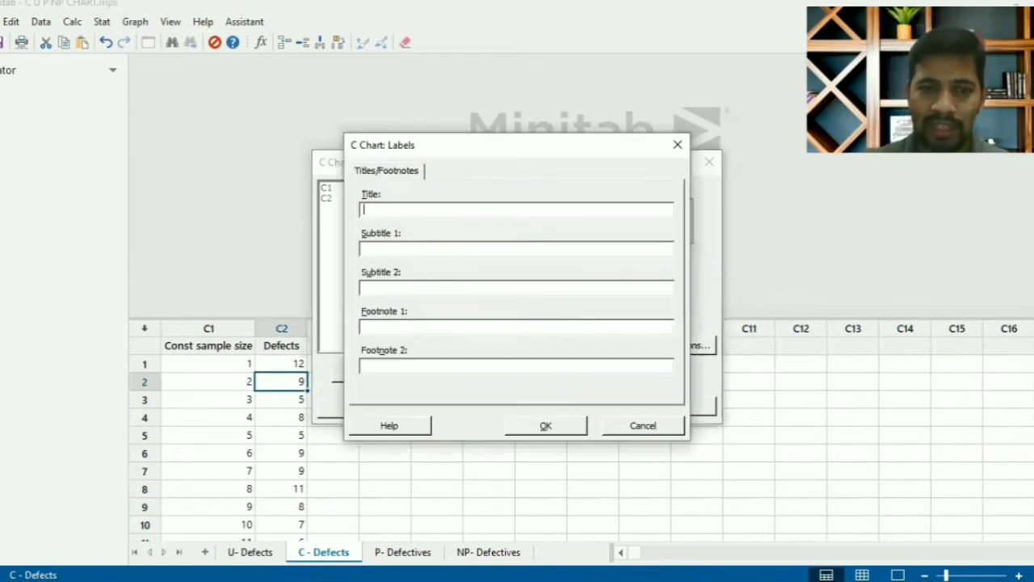
{"action": "type", "text": "C Chart"}
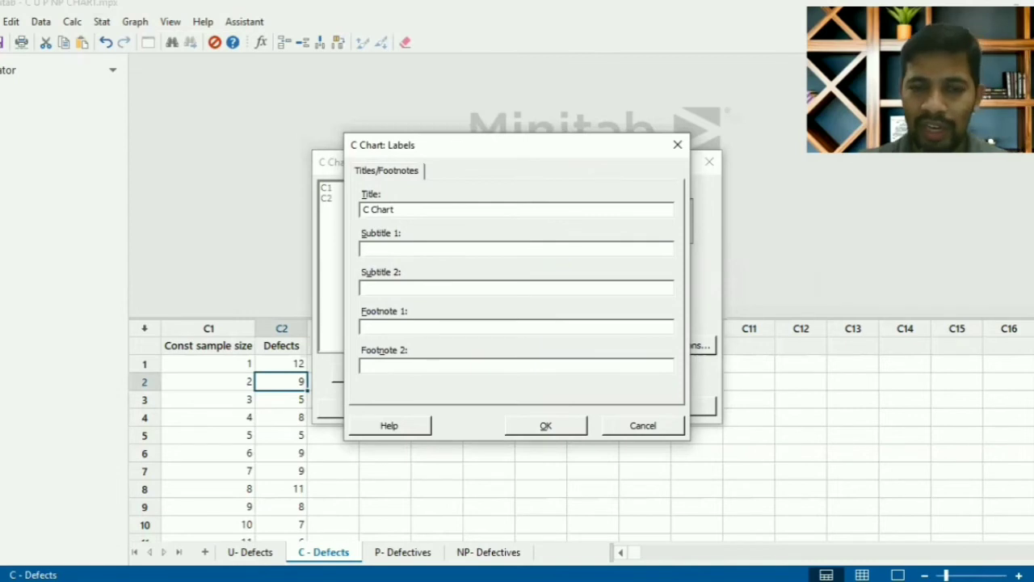
{"action": "left_click", "coordinate": [561, 428]}
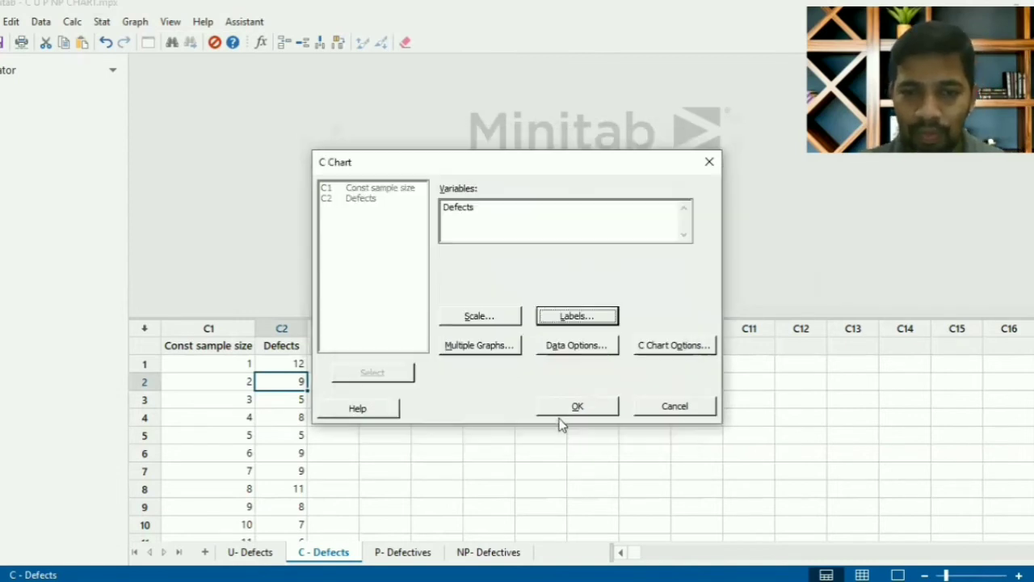
- Review the C chart's multiple graphs, data options, mean parameter and stages settings without changing them
{"action": "left_click", "coordinate": [505, 347]}
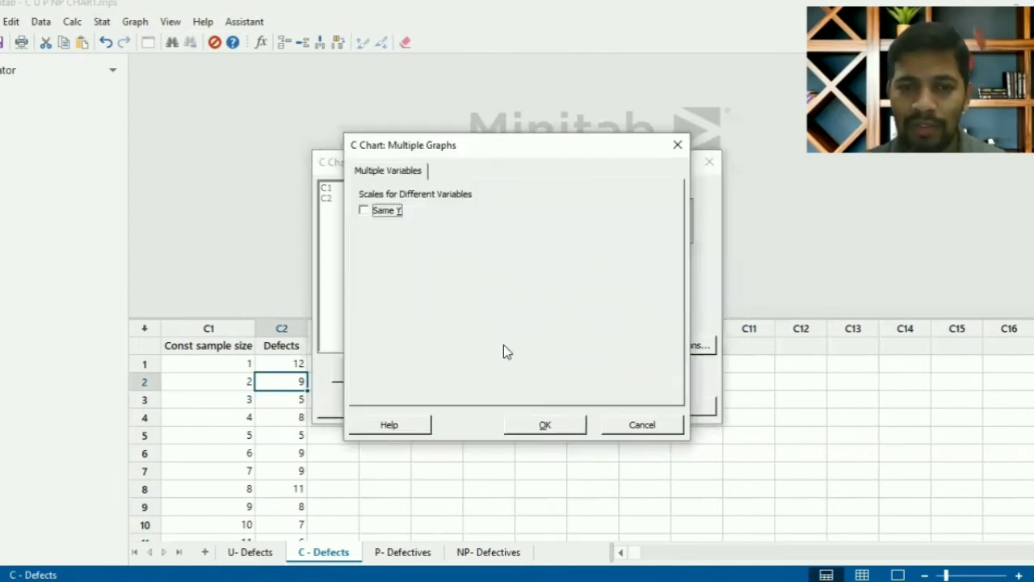
{"action": "left_click", "coordinate": [677, 145]}
{"action": "left_click", "coordinate": [574, 347]}
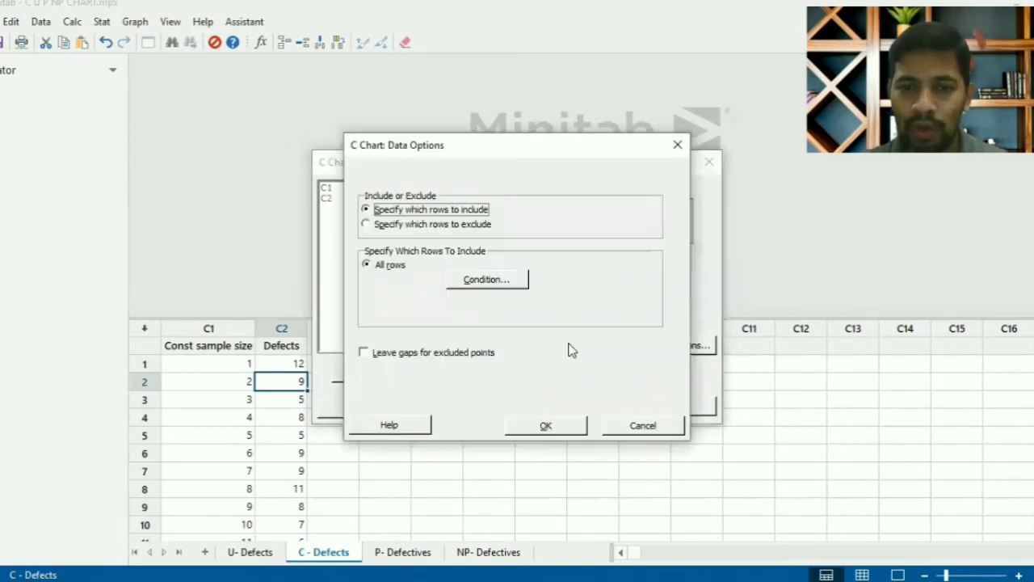
{"action": "left_click", "coordinate": [677, 146]}
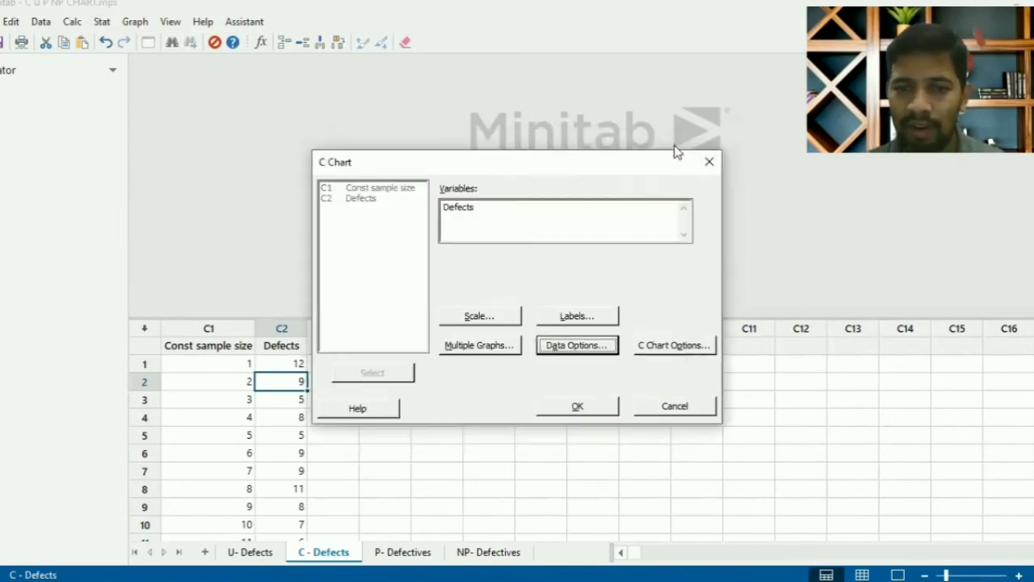
{"action": "left_click", "coordinate": [673, 345]}
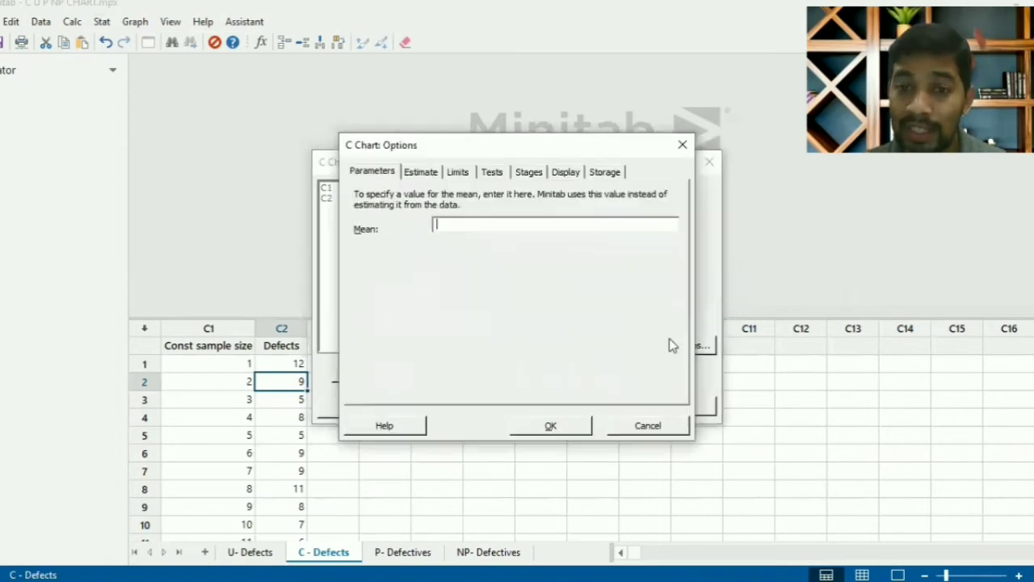
{"action": "left_click", "coordinate": [681, 144]}
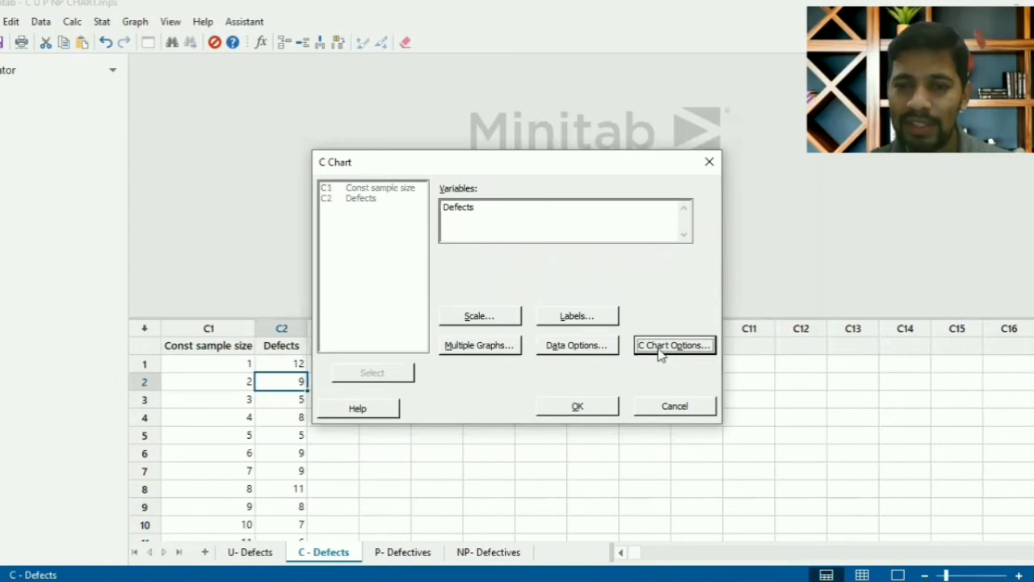
{"action": "left_click", "coordinate": [660, 353]}
{"action": "left_click", "coordinate": [526, 175]}
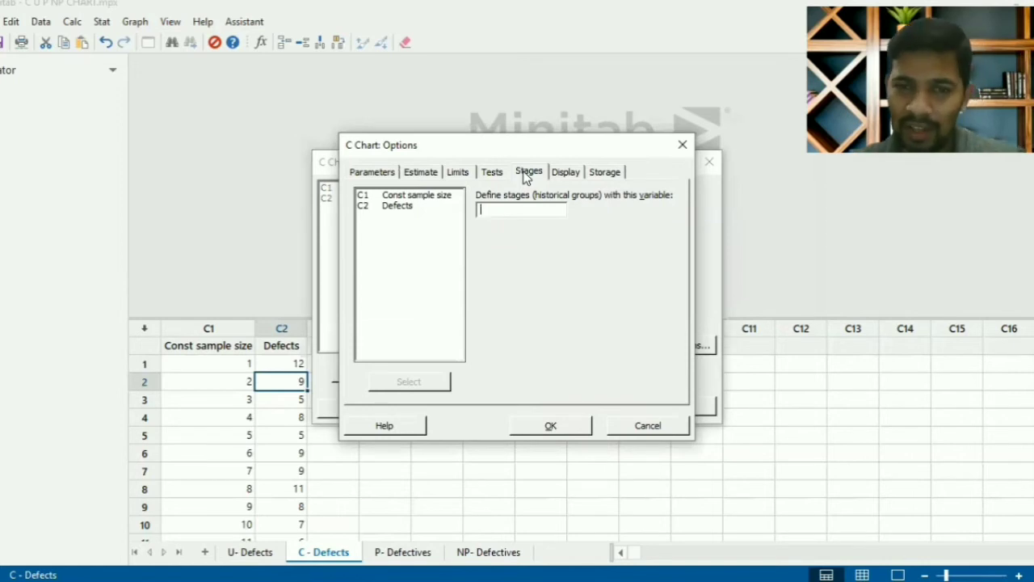
{"action": "left_click", "coordinate": [683, 145]}
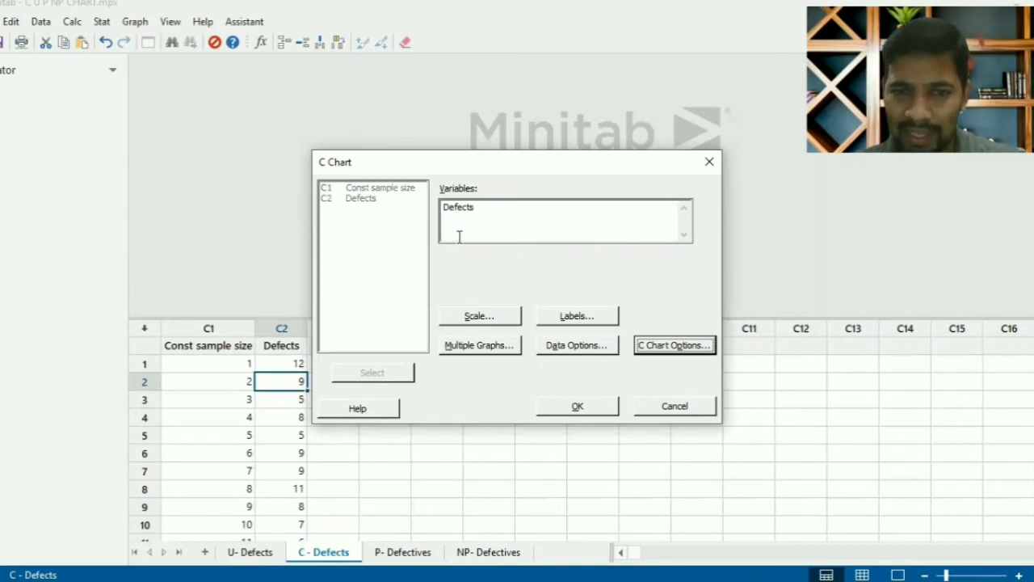
- Check that the X scale is stamped with Const sample size and generate the C chart of Defects
{"action": "left_click", "coordinate": [481, 315]}
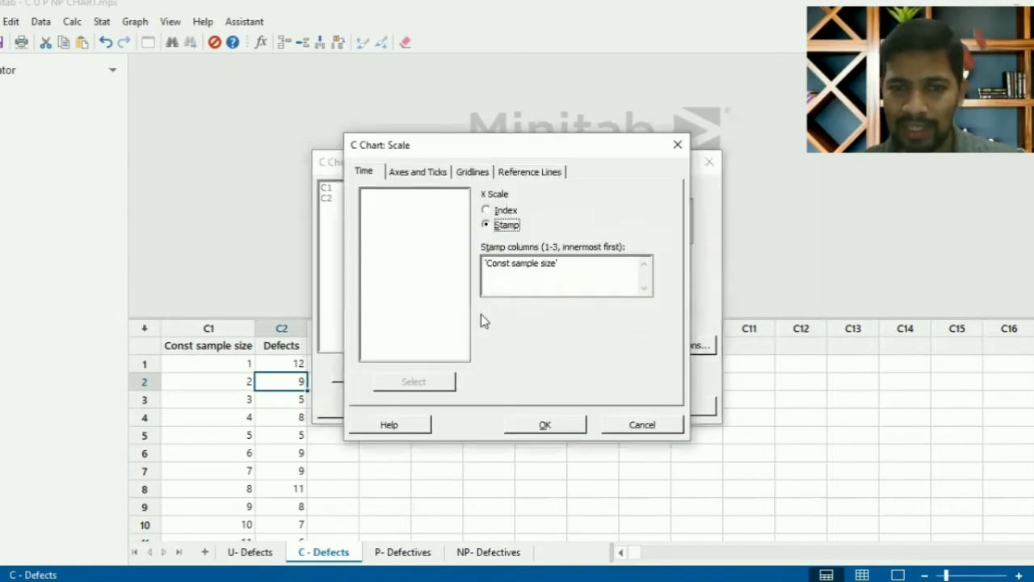
{"action": "left_click", "coordinate": [552, 428]}
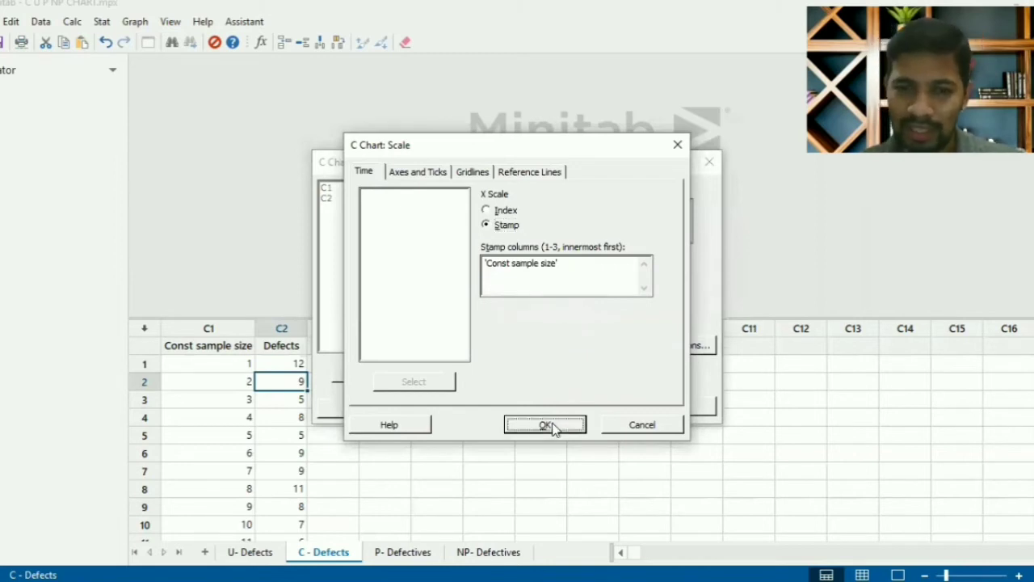
{"action": "left_click", "coordinate": [564, 409]}
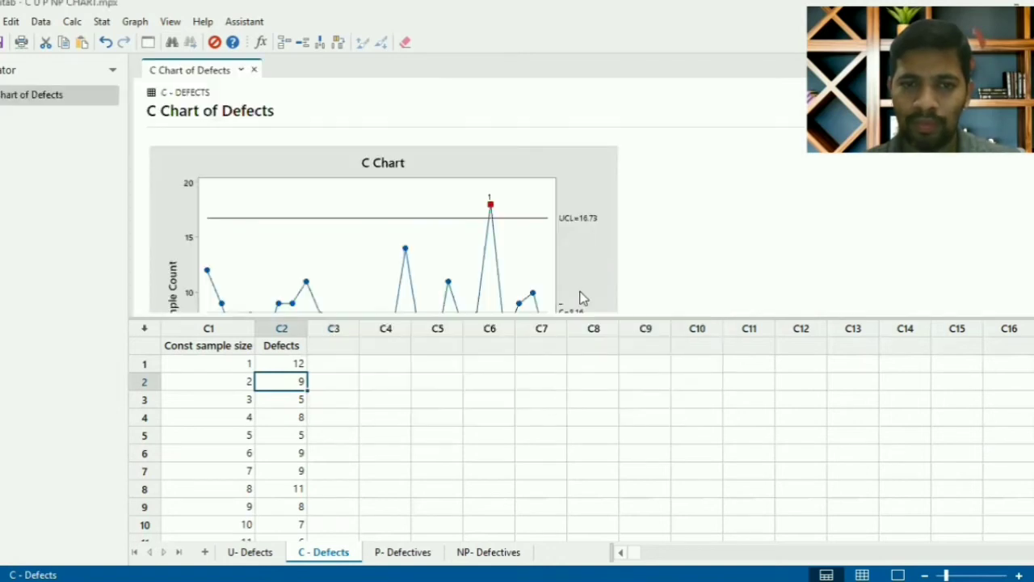
- Open the C chart in an enlarged view and examine its first three samples, center line and sample 21, then close it
{"action": "left_click", "coordinate": [579, 194]}
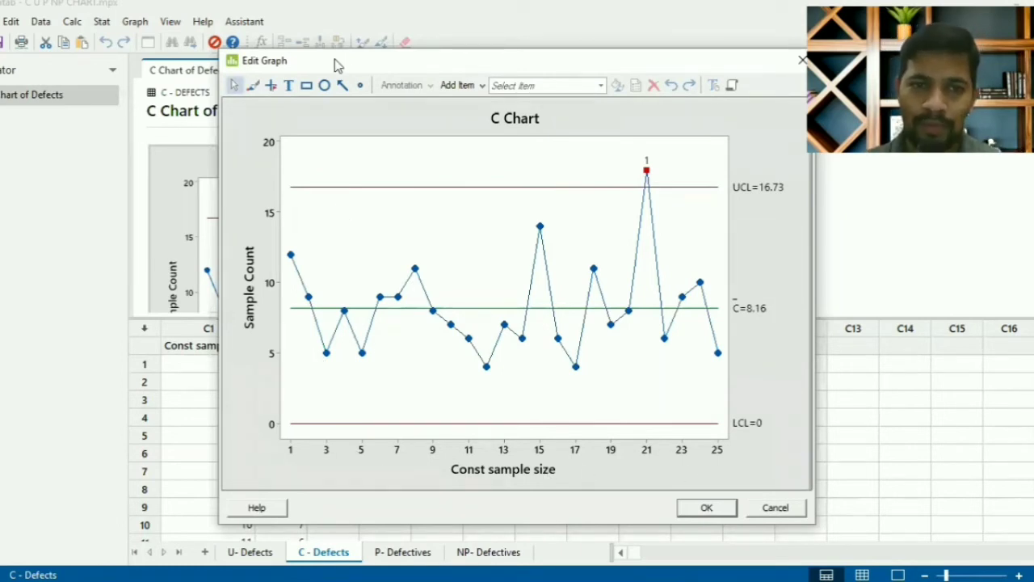
{"action": "left_click_drag", "start_coordinate": [335, 59], "coordinate": [482, 47]}
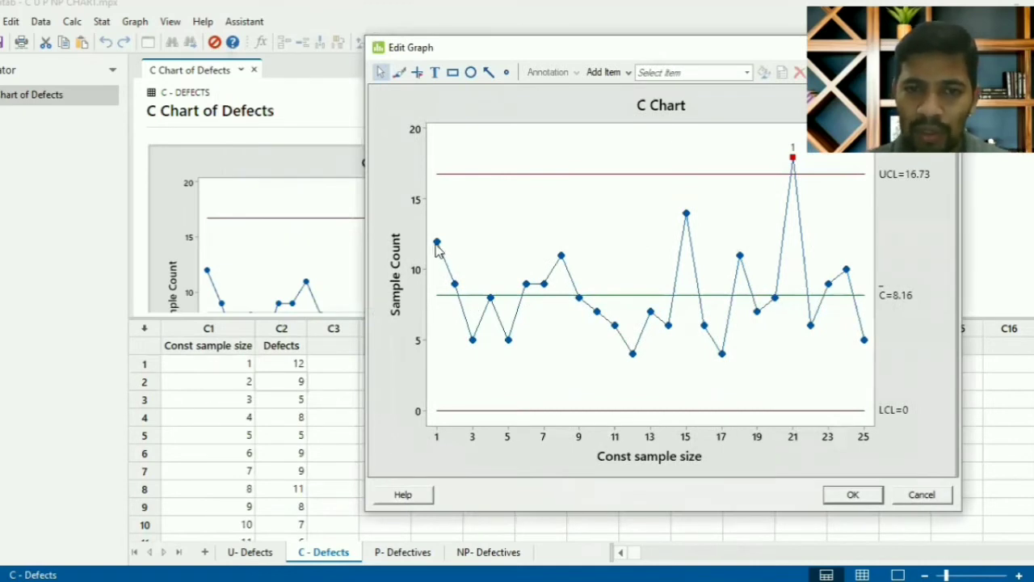
{"action": "mouse_move", "coordinate": [437, 250]}
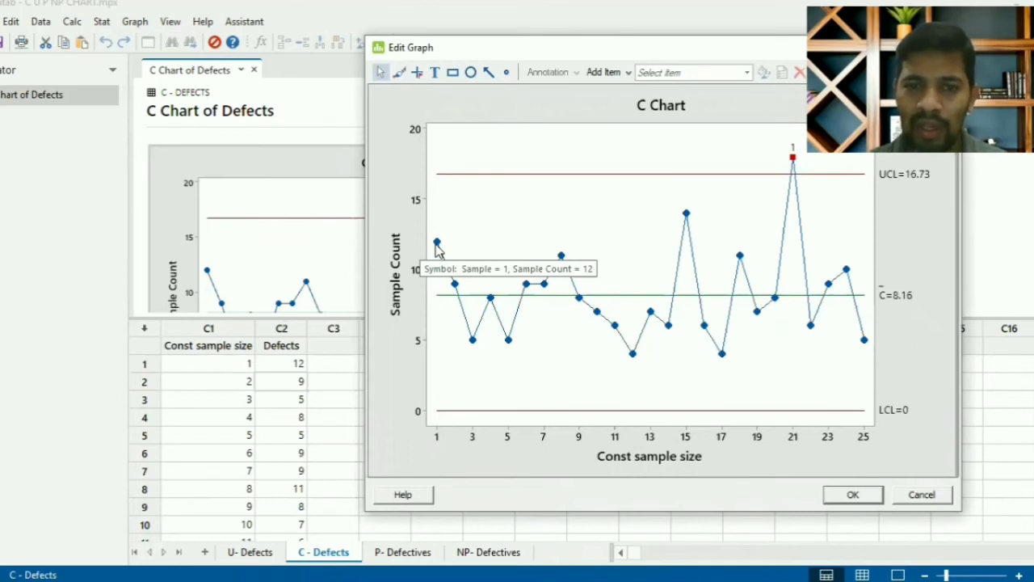
{"action": "mouse_move", "coordinate": [455, 290]}
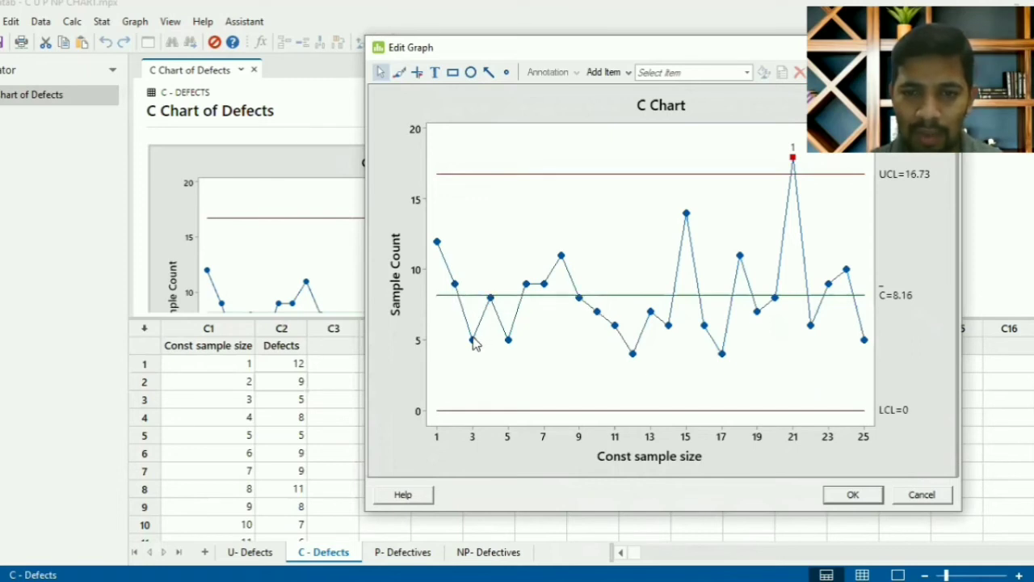
{"action": "mouse_move", "coordinate": [475, 344]}
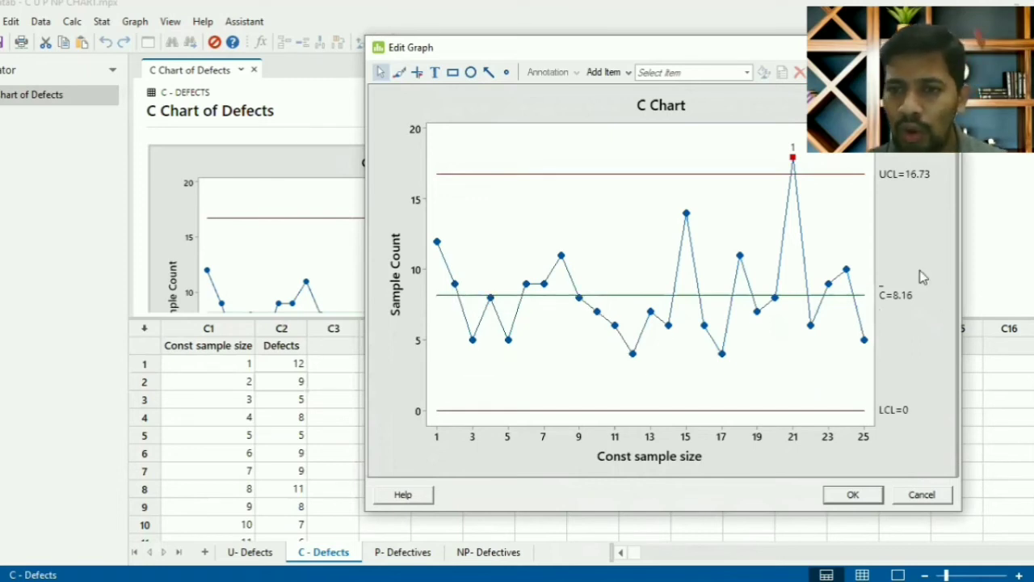
{"action": "left_click_drag", "start_coordinate": [677, 53], "coordinate": [510, 35]}
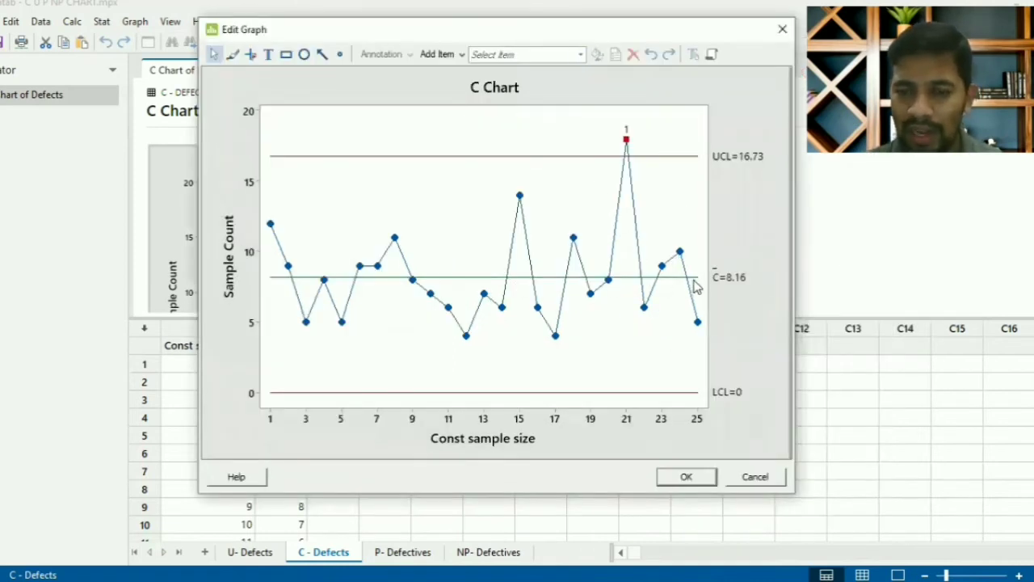
{"action": "mouse_move", "coordinate": [693, 283]}
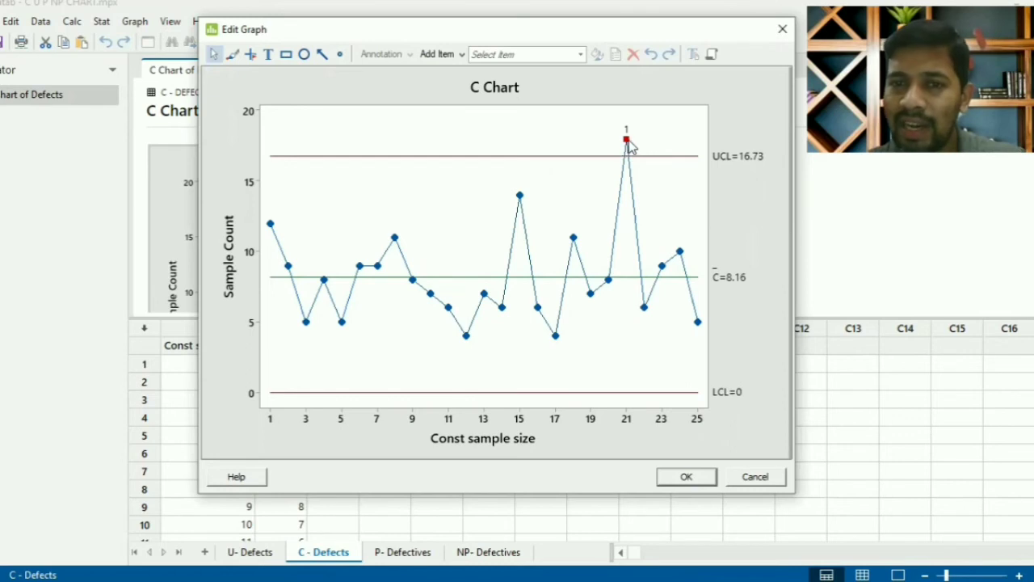
{"action": "mouse_move", "coordinate": [629, 145]}
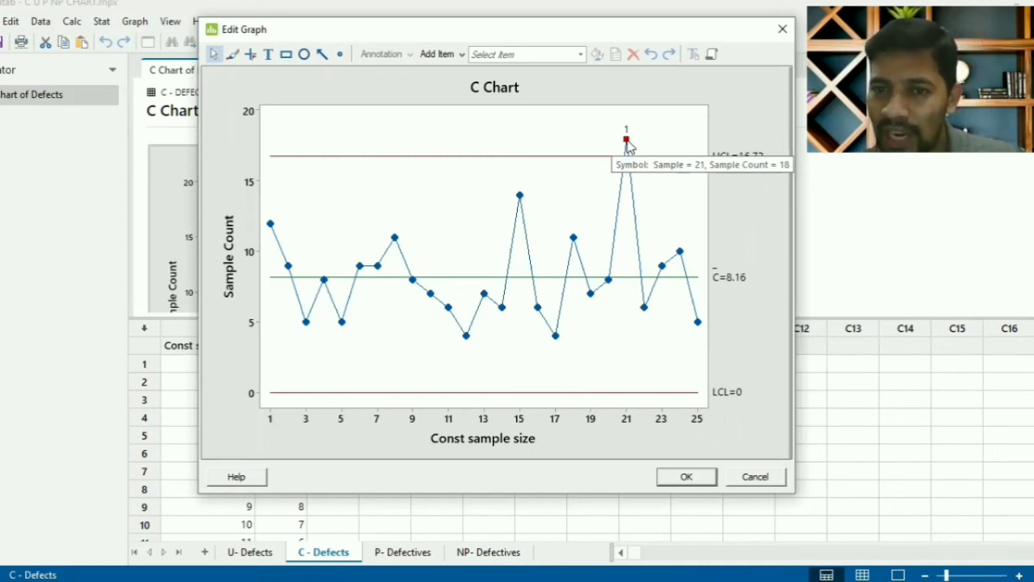
{"action": "left_click", "coordinate": [782, 29]}
- Look up the defect count for sample 21 in the C - Defects worksheet, viewing the data full size
{"action": "left_click", "coordinate": [223, 499]}
{"action": "key", "text": "Down"}
{"action": "key", "text": "Down"}
{"action": "key", "text": "Down"}
{"action": "key", "text": "Down"}
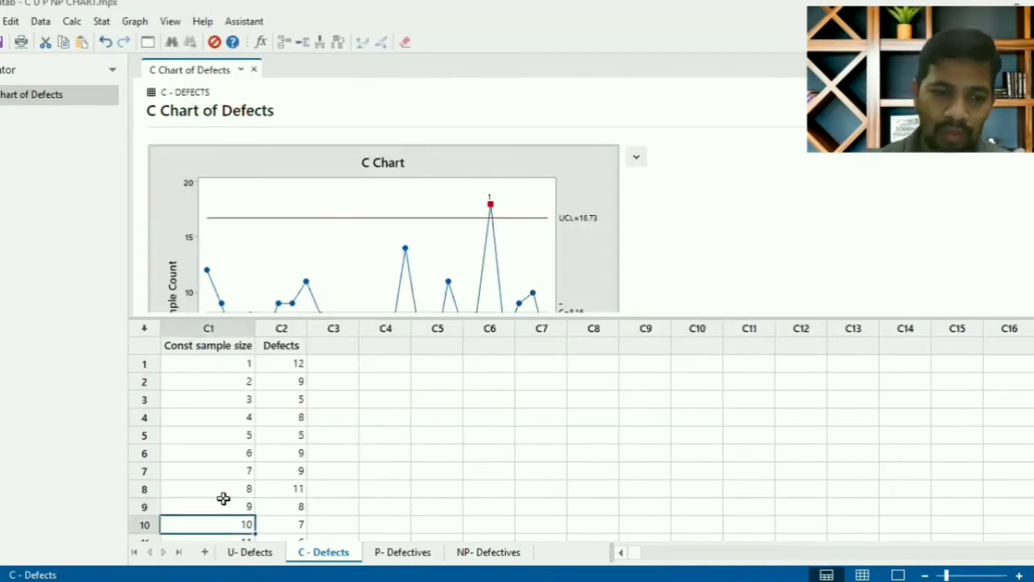
{"action": "key", "text": "Down"}
{"action": "key", "text": "Down"}
{"action": "key", "text": "Down"}
{"action": "key", "text": "Down"}
{"action": "key", "text": "Down"}
{"action": "key", "text": "Down"}
{"action": "key", "text": "Down"}
{"action": "key", "text": "Down"}
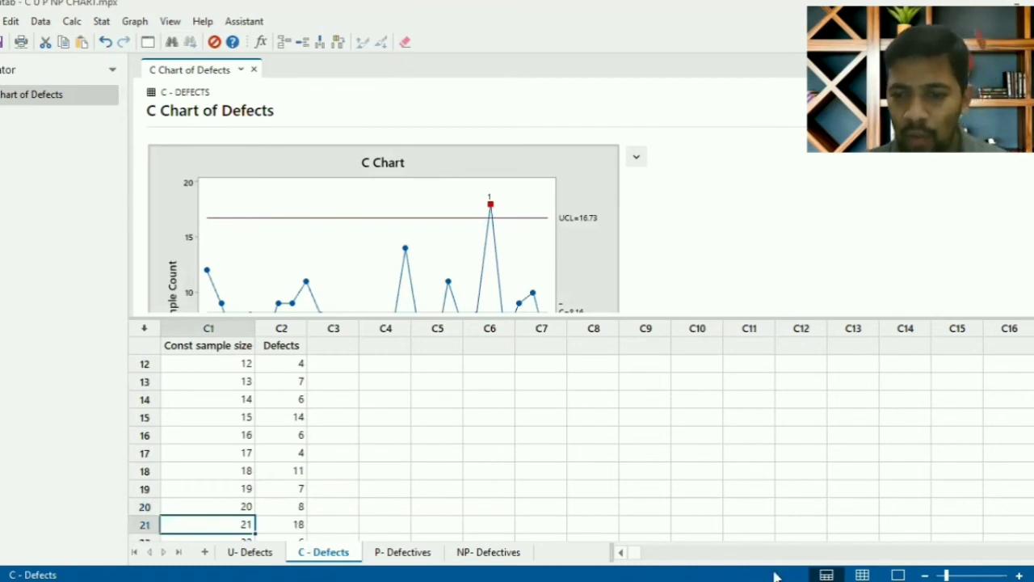
{"action": "left_click", "coordinate": [862, 575]}
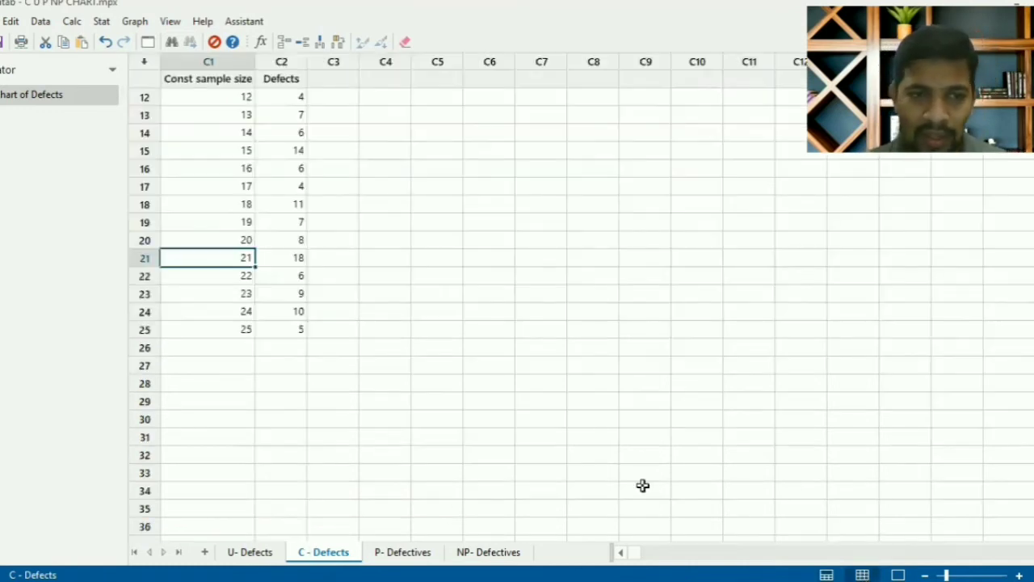
{"action": "left_click", "coordinate": [297, 259]}
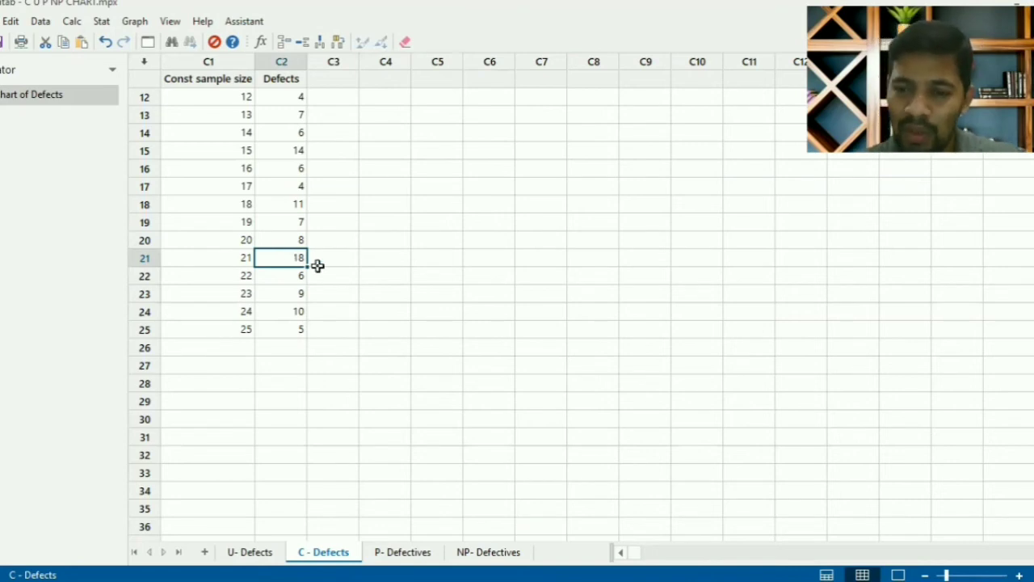
{"action": "left_click", "coordinate": [827, 575]}
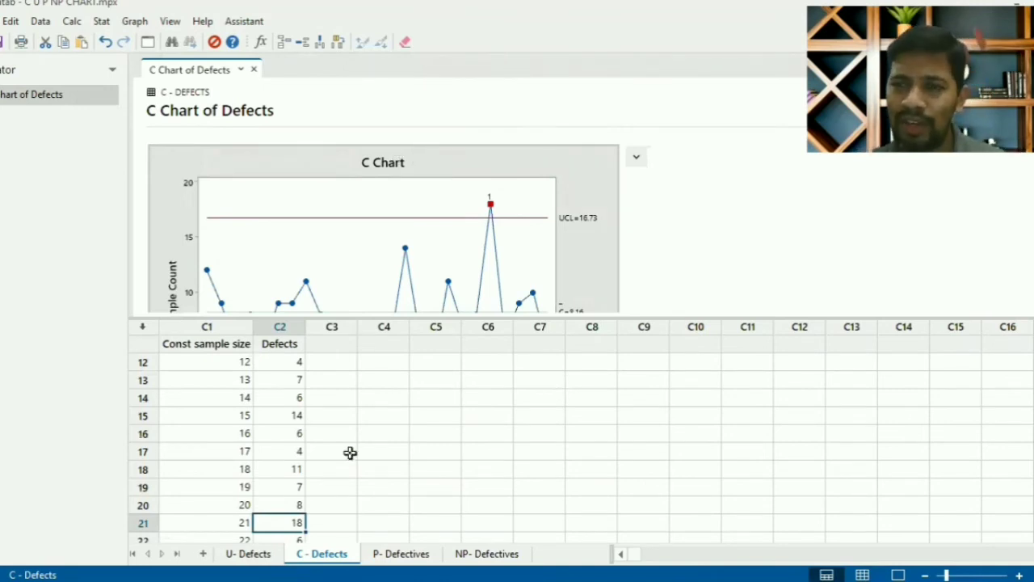
- Switch to the U- Defects worksheet, view the C chart's test results and delete the C chart output
{"action": "left_click", "coordinate": [252, 555]}
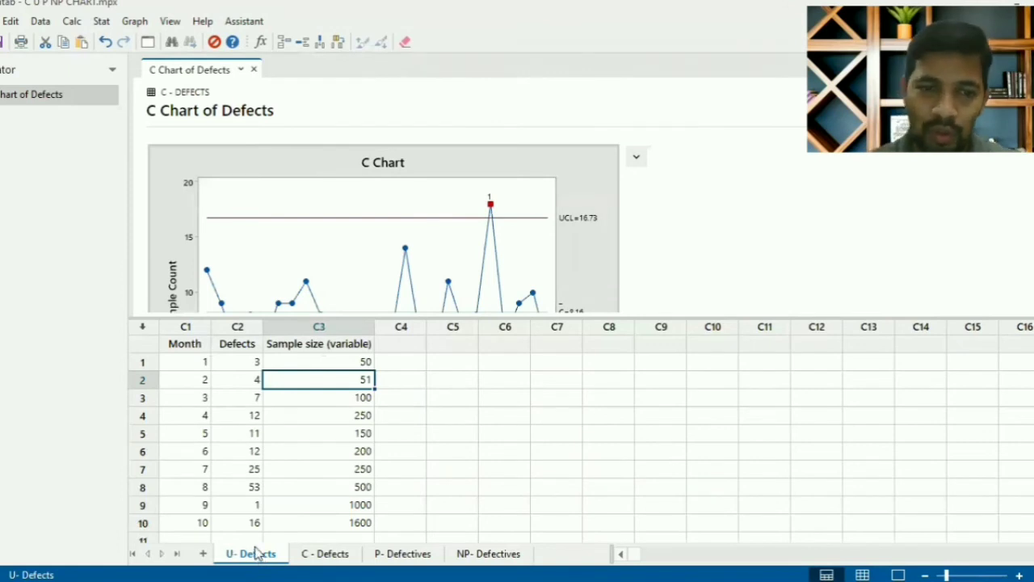
{"action": "left_click", "coordinate": [568, 150]}
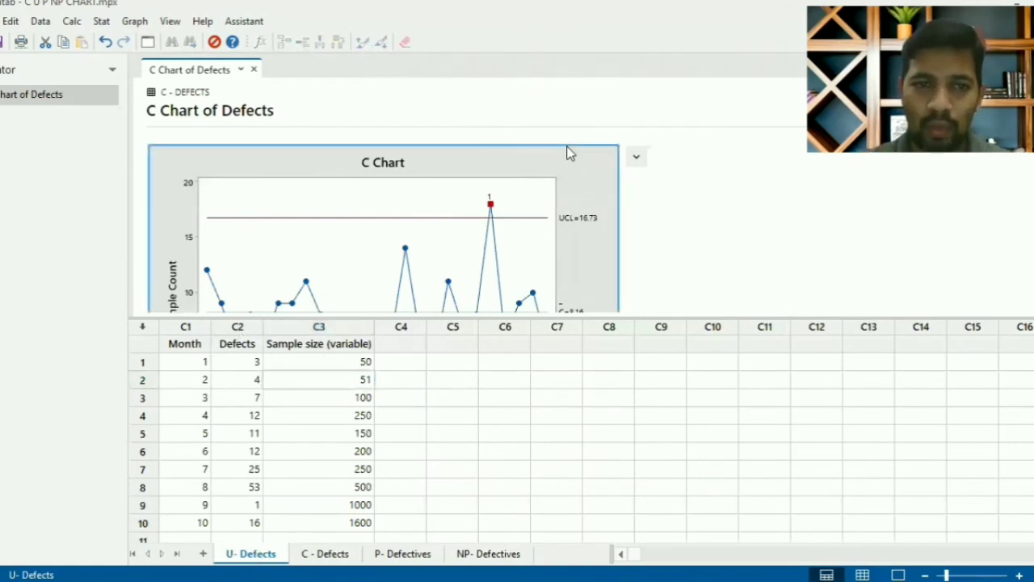
{"action": "scroll", "coordinate": [568, 150], "scroll_direction": "down", "scroll_amount": 5}
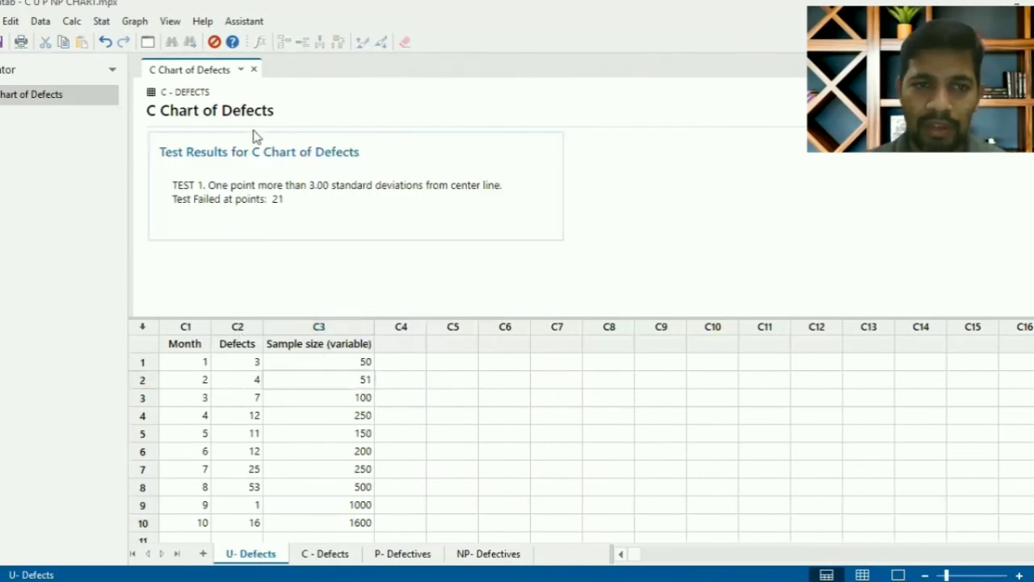
{"action": "left_click", "coordinate": [272, 153]}
{"action": "key", "text": "Delete"}
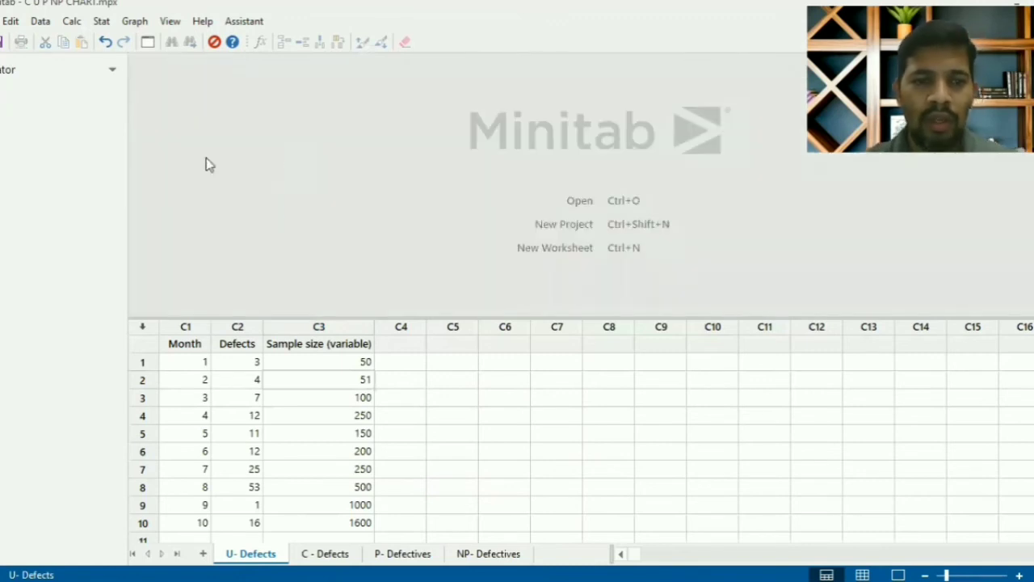
- Start a U attributes control chart, reset its previous entries and add Defects as its variable
{"action": "left_click", "coordinate": [101, 22]}
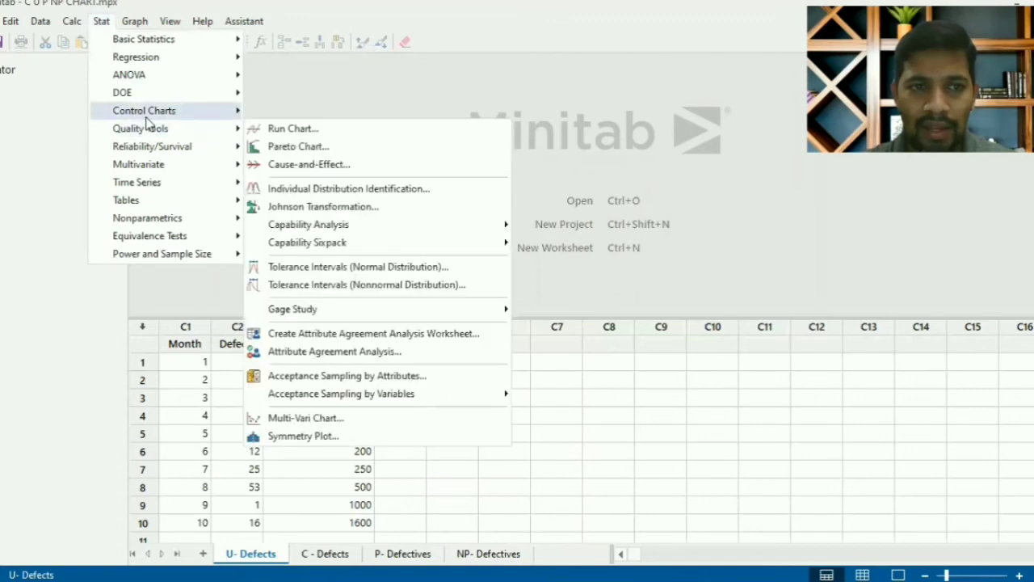
{"action": "mouse_move", "coordinate": [147, 113]}
{"action": "mouse_move", "coordinate": [336, 173]}
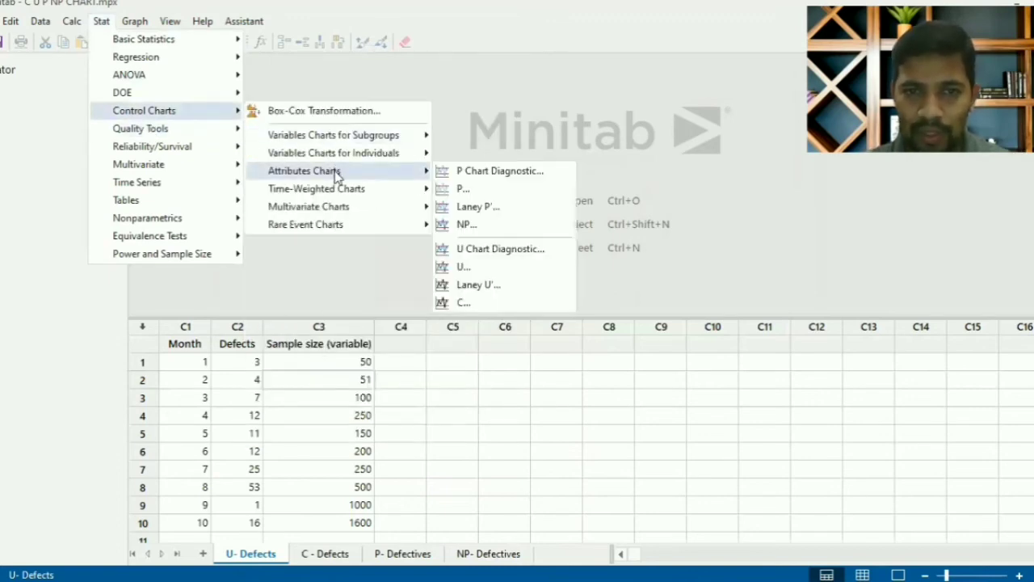
{"action": "left_click", "coordinate": [514, 269]}
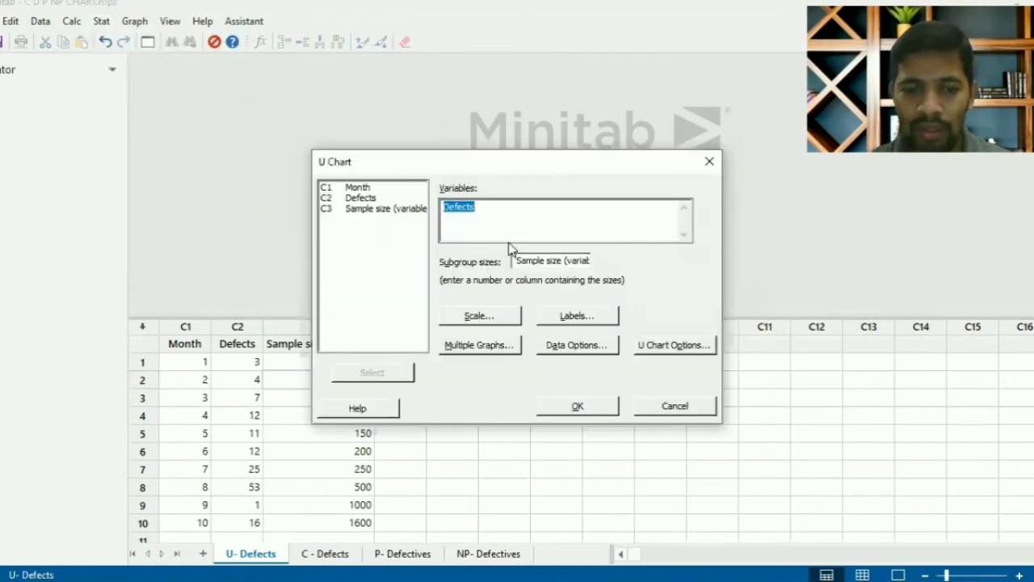
{"action": "key", "text": "F3"}
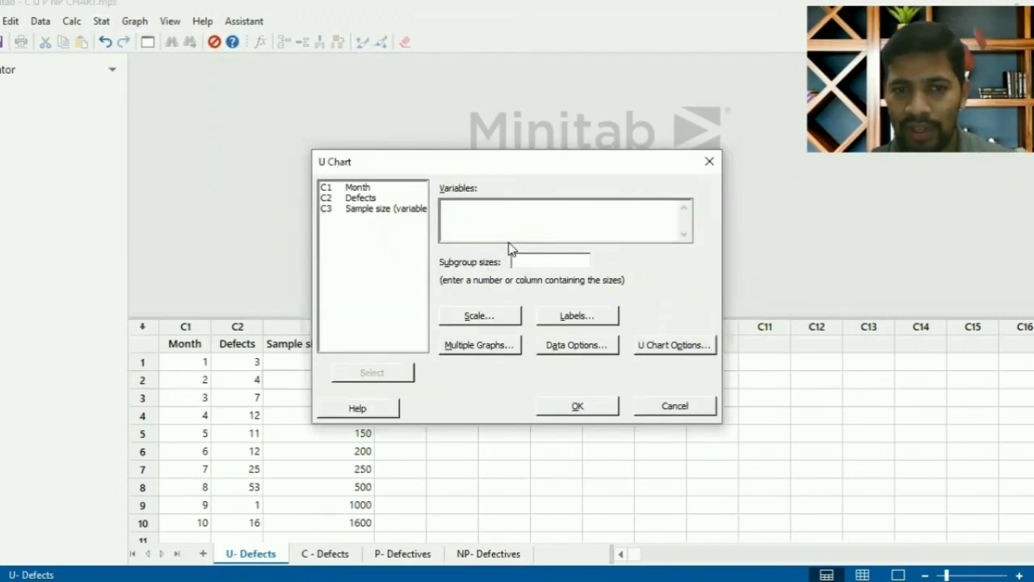
{"action": "double_click", "coordinate": [383, 202]}
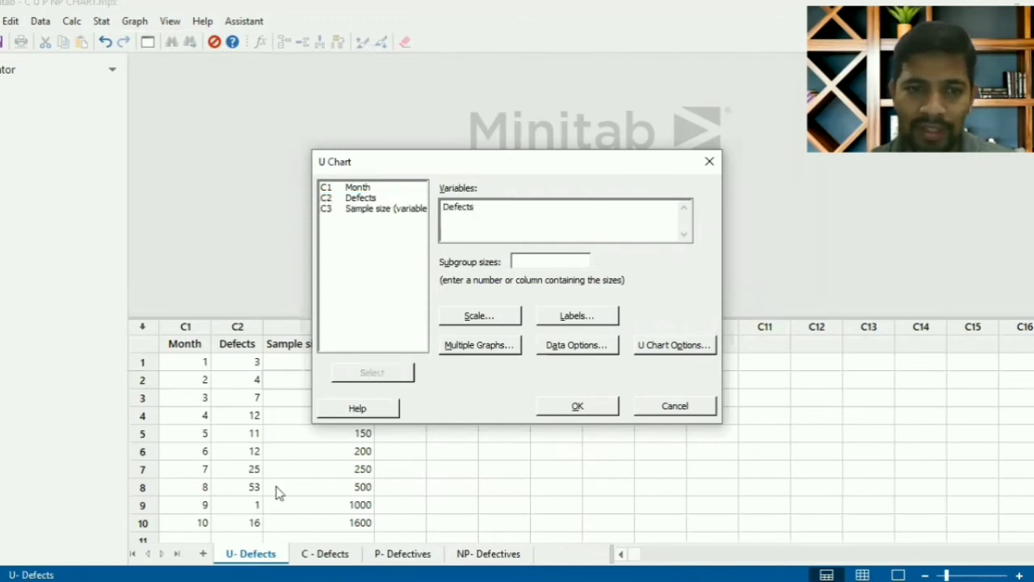
- Use the Sample size (variable) column as the U chart's subgroup sizes
{"action": "left_click", "coordinate": [527, 262]}
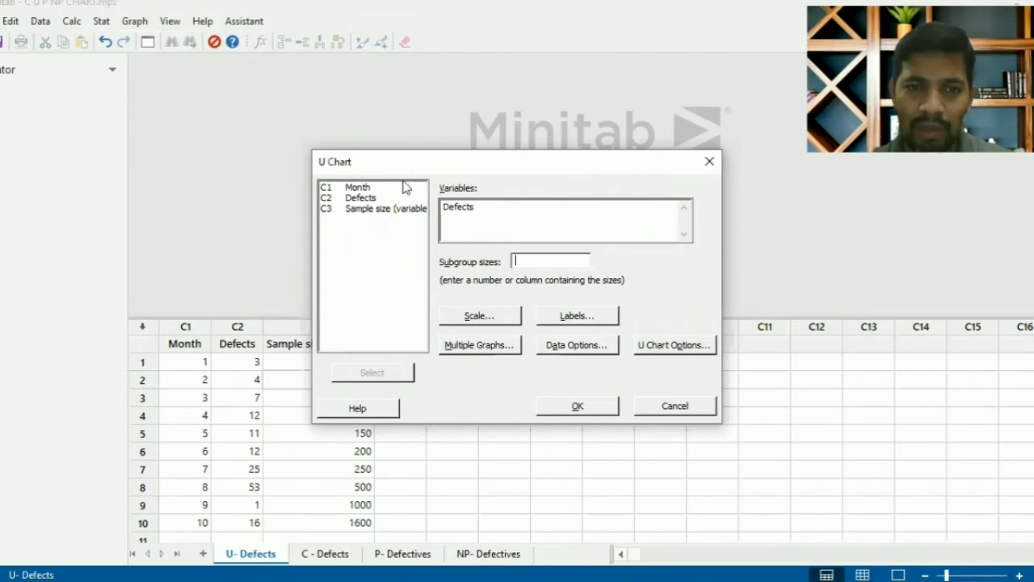
{"action": "left_click_drag", "start_coordinate": [396, 159], "coordinate": [532, 131]}
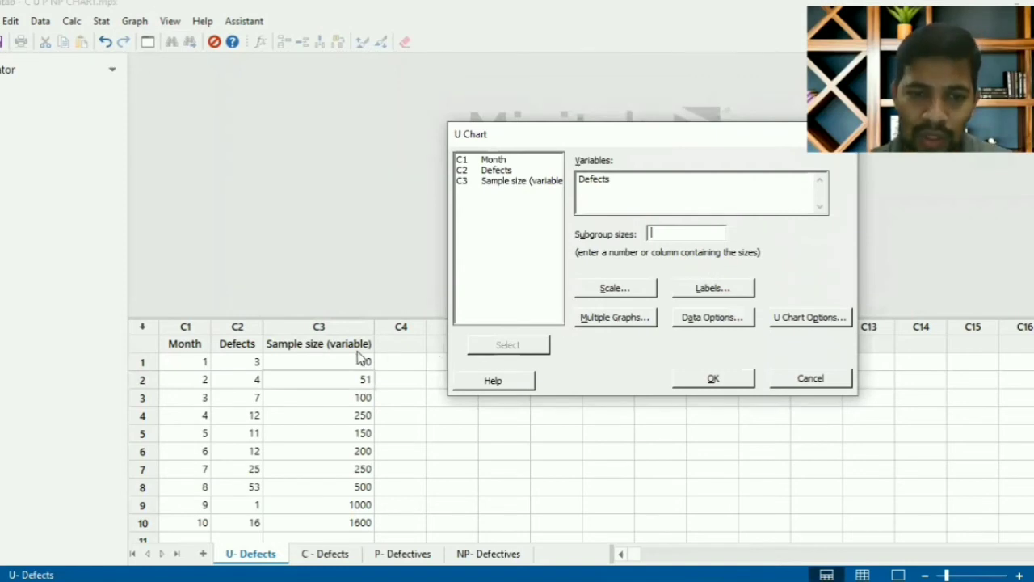
{"action": "left_click", "coordinate": [521, 181]}
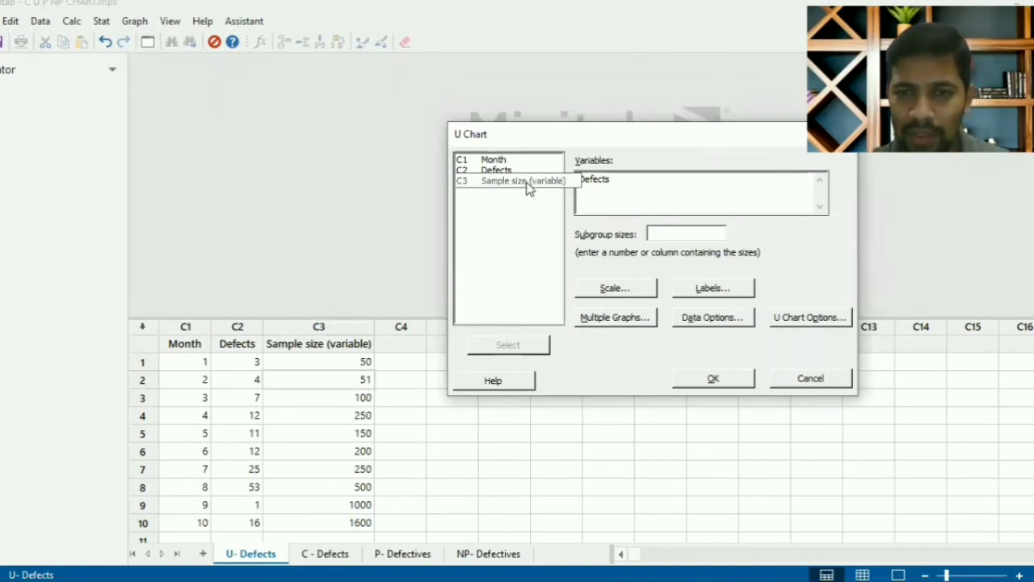
{"action": "double_click", "coordinate": [524, 181]}
- Set the U chart's time scale to stamp values from the Month column and generate the chart
{"action": "left_click", "coordinate": [599, 296]}
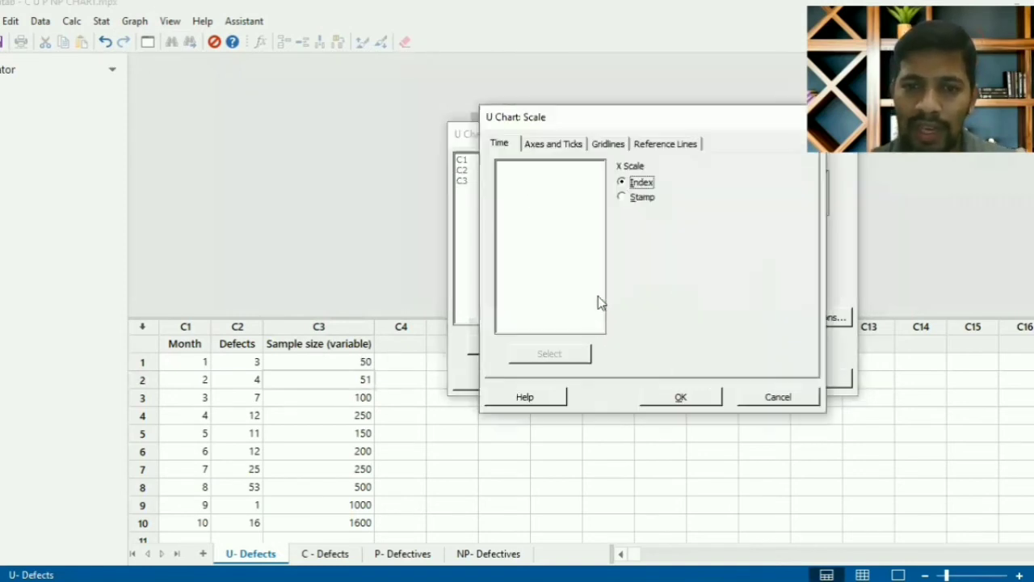
{"action": "left_click", "coordinate": [622, 198]}
{"action": "left_click", "coordinate": [658, 256]}
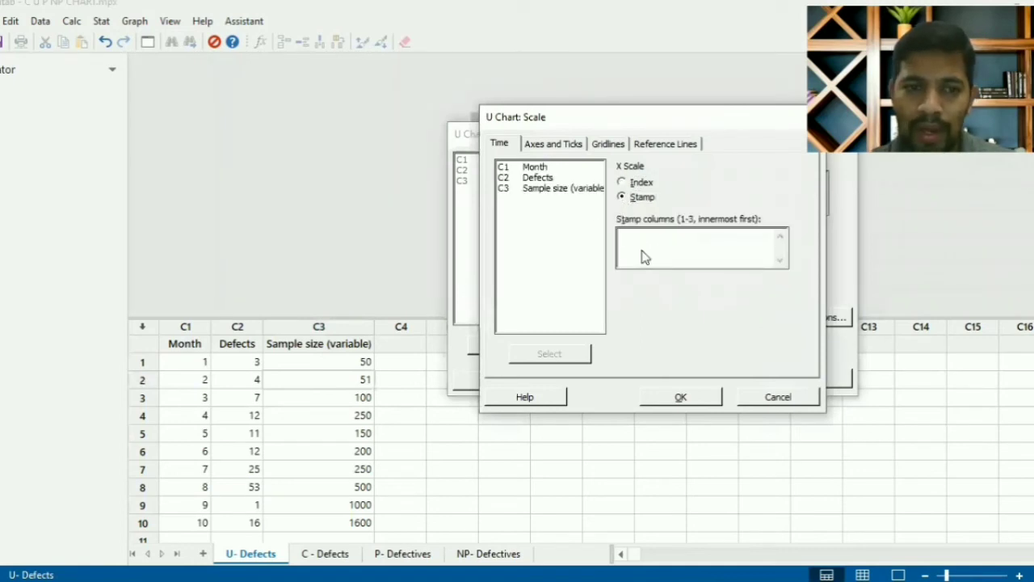
{"action": "double_click", "coordinate": [535, 166]}
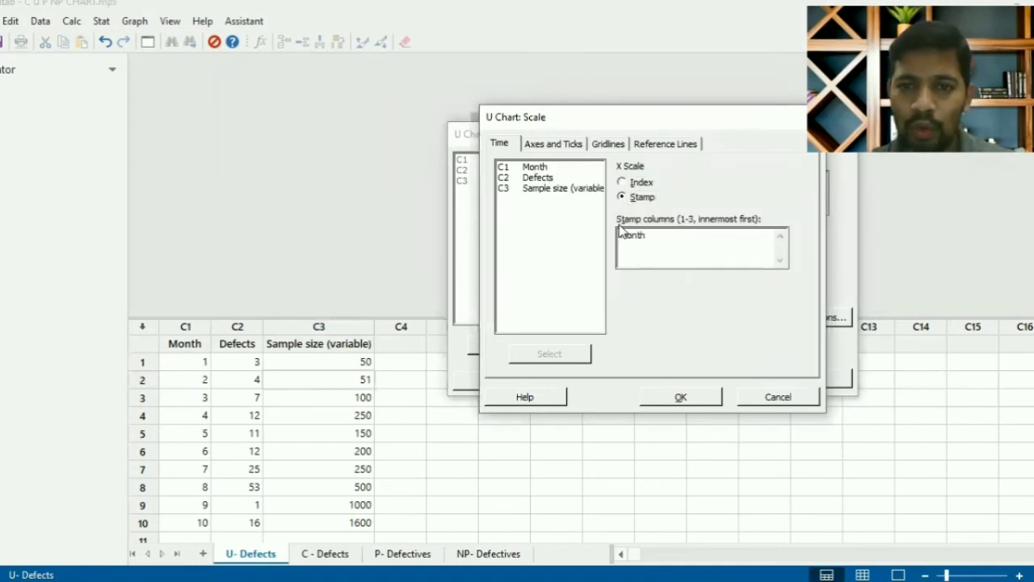
{"action": "left_click", "coordinate": [691, 398]}
{"action": "left_click", "coordinate": [695, 379]}
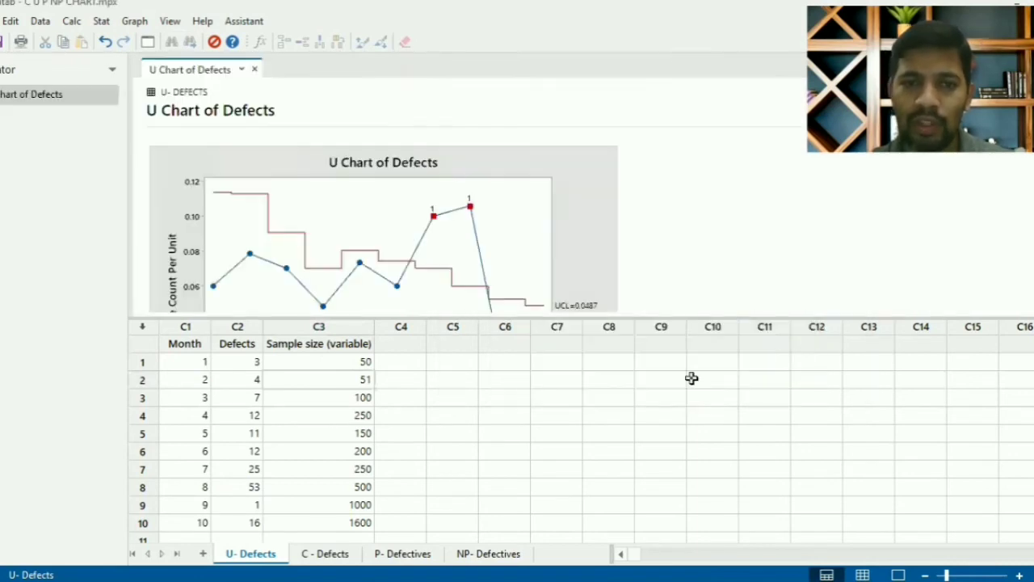
- Open the U chart in an enlarged view, examine the points for months 1, 2 and 7 to 10, and close it
{"action": "double_click", "coordinate": [589, 236]}
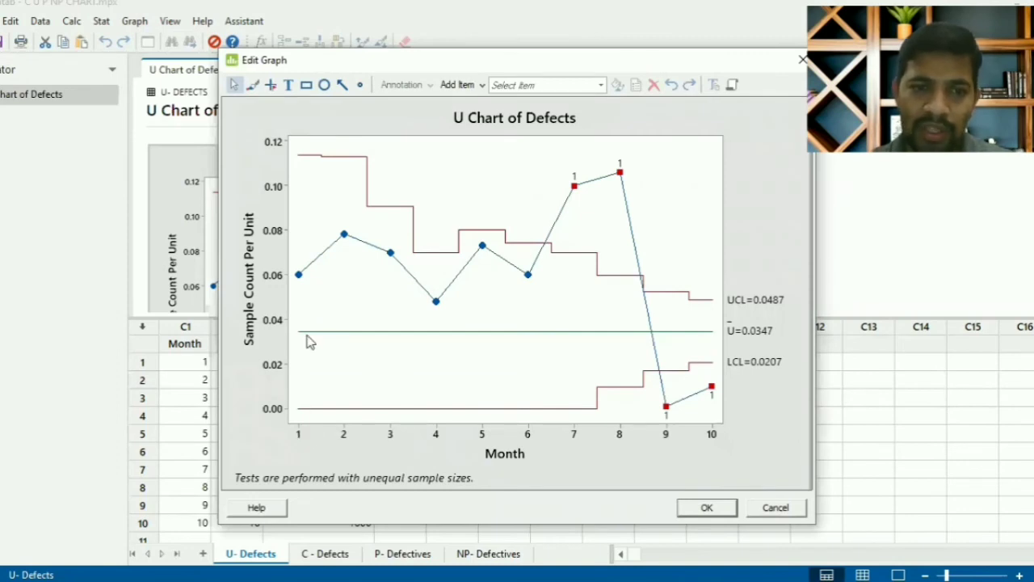
{"action": "mouse_move", "coordinate": [301, 279]}
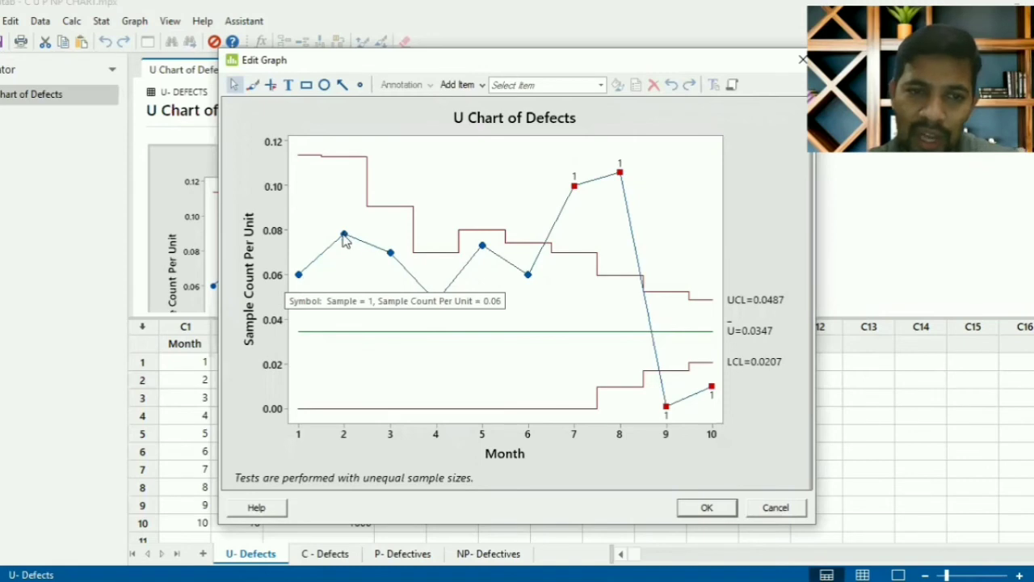
{"action": "mouse_move", "coordinate": [344, 240]}
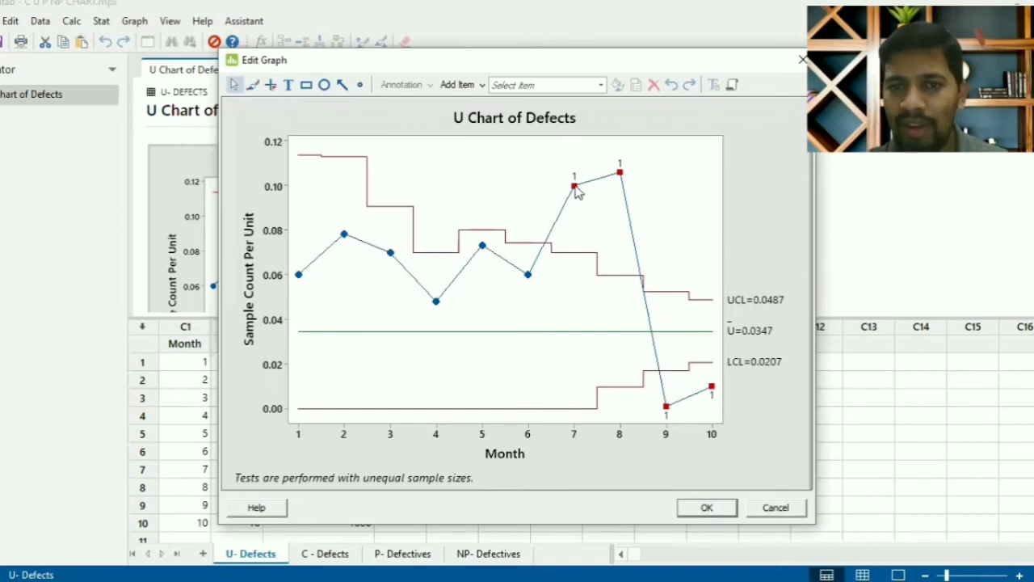
{"action": "mouse_move", "coordinate": [577, 192]}
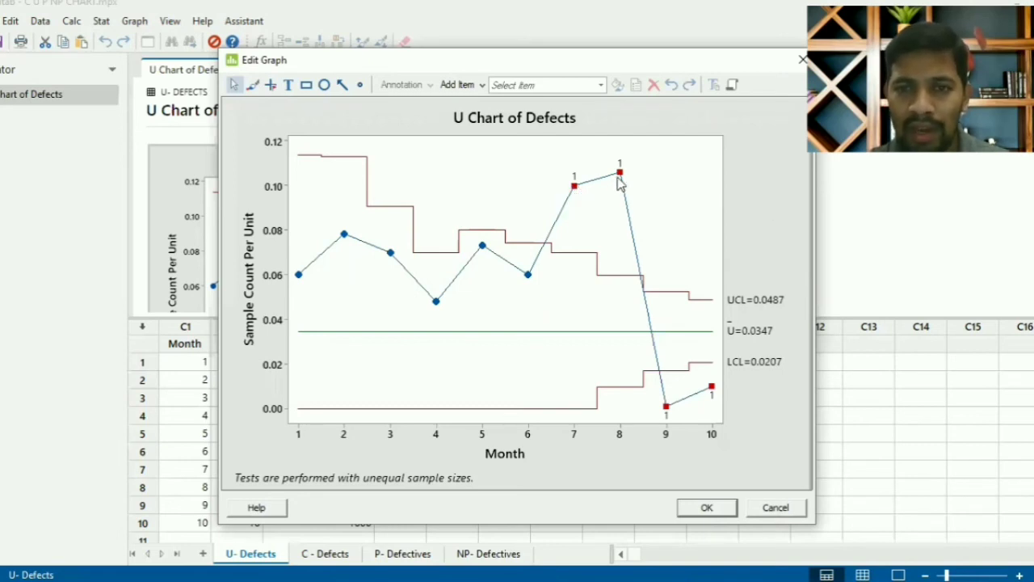
{"action": "mouse_move", "coordinate": [620, 179]}
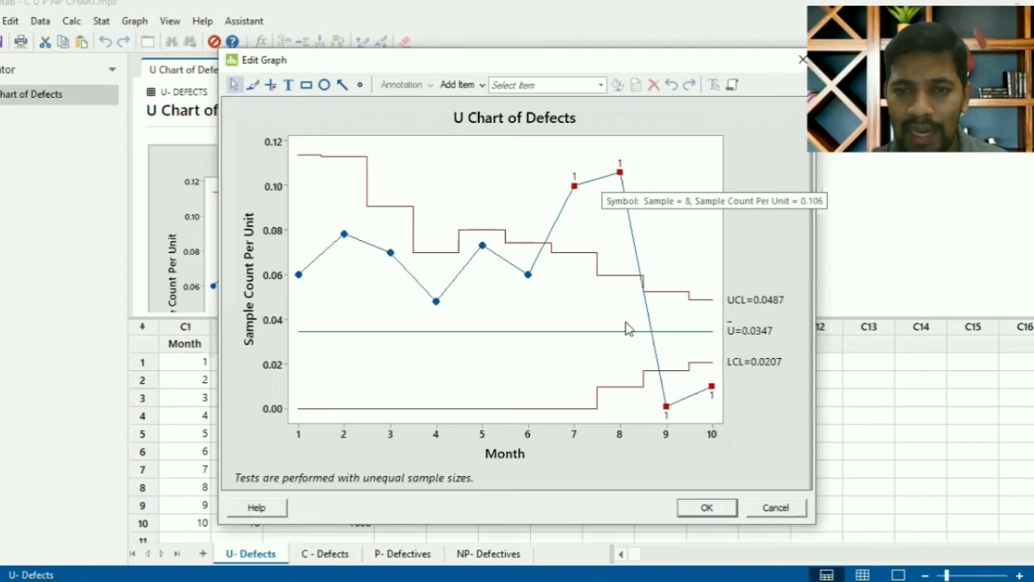
{"action": "mouse_move", "coordinate": [667, 410]}
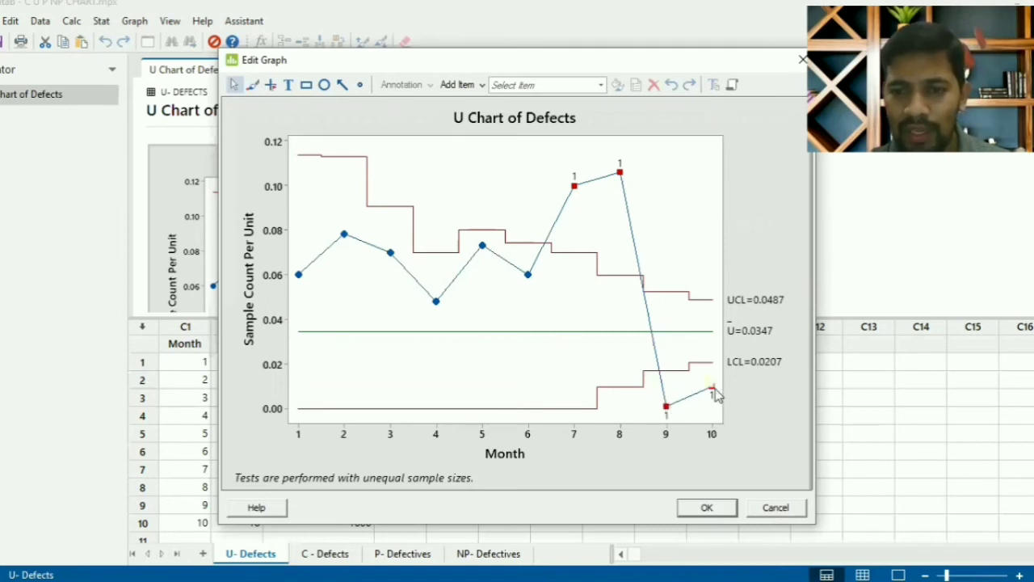
{"action": "mouse_move", "coordinate": [716, 394]}
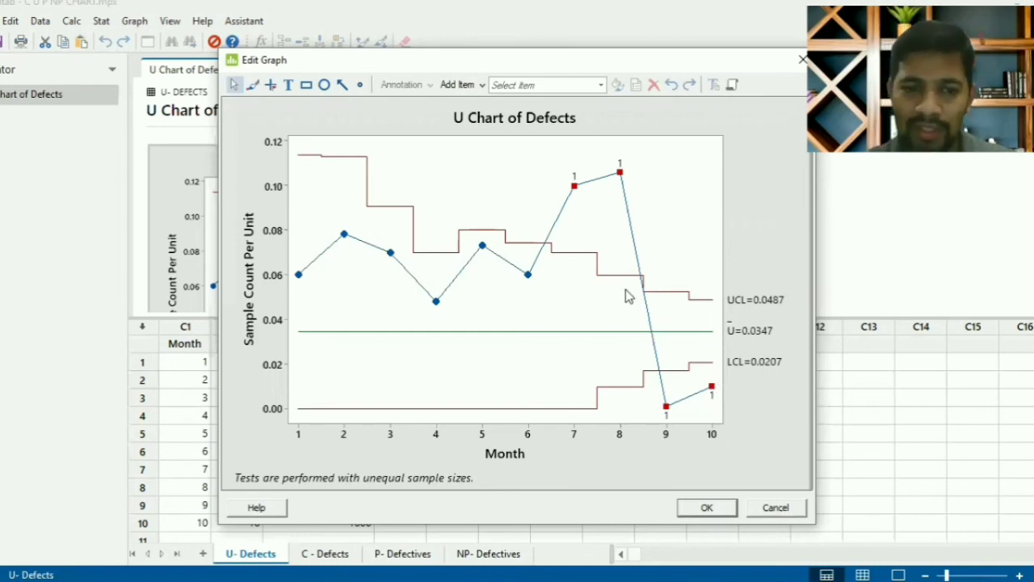
{"action": "left_click", "coordinate": [799, 61]}
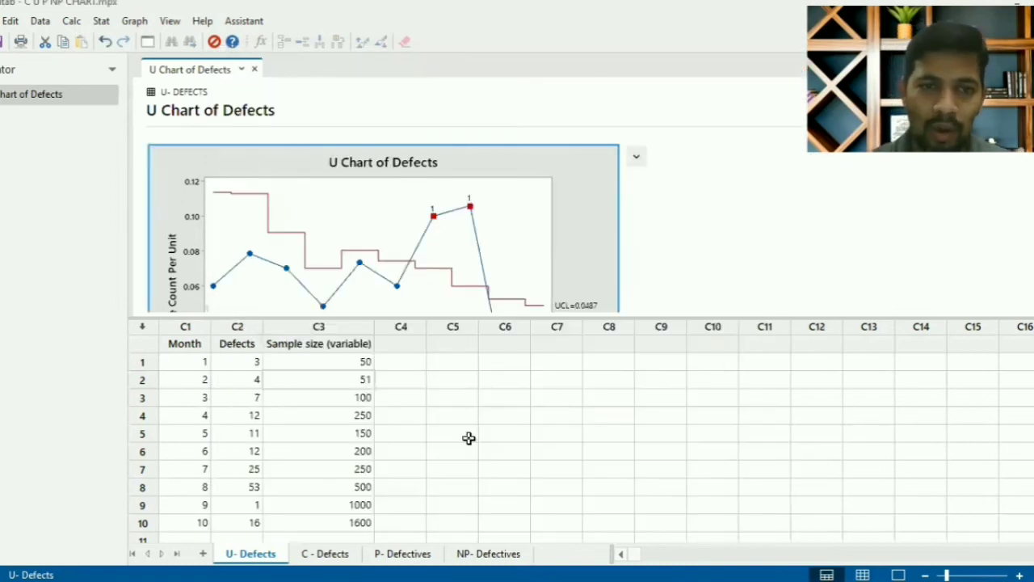
- Switch to the NP- Defectives worksheet and delete the U chart output
{"action": "left_click", "coordinate": [420, 556]}
{"action": "left_click", "coordinate": [463, 555]}
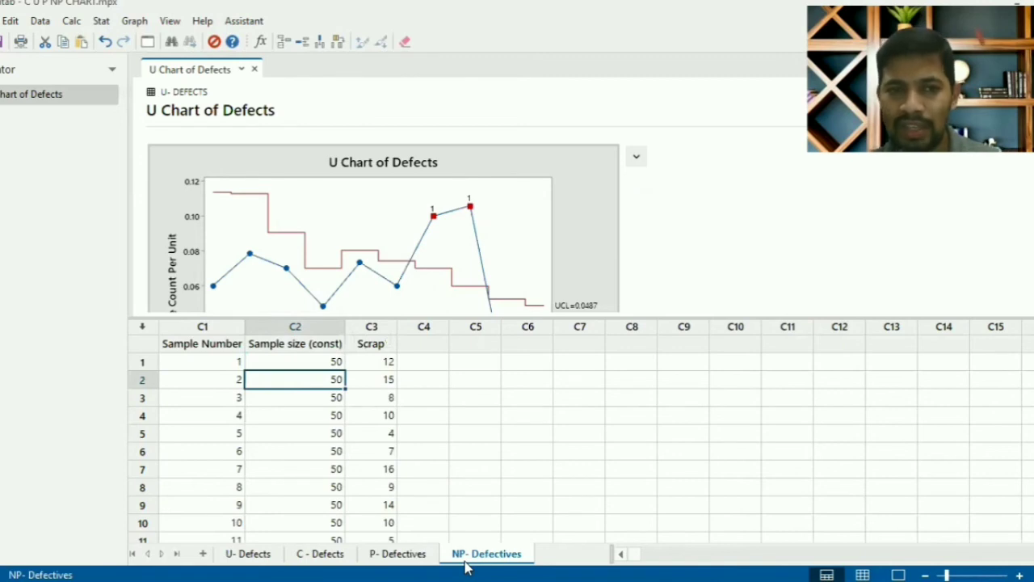
{"action": "left_click", "coordinate": [548, 168]}
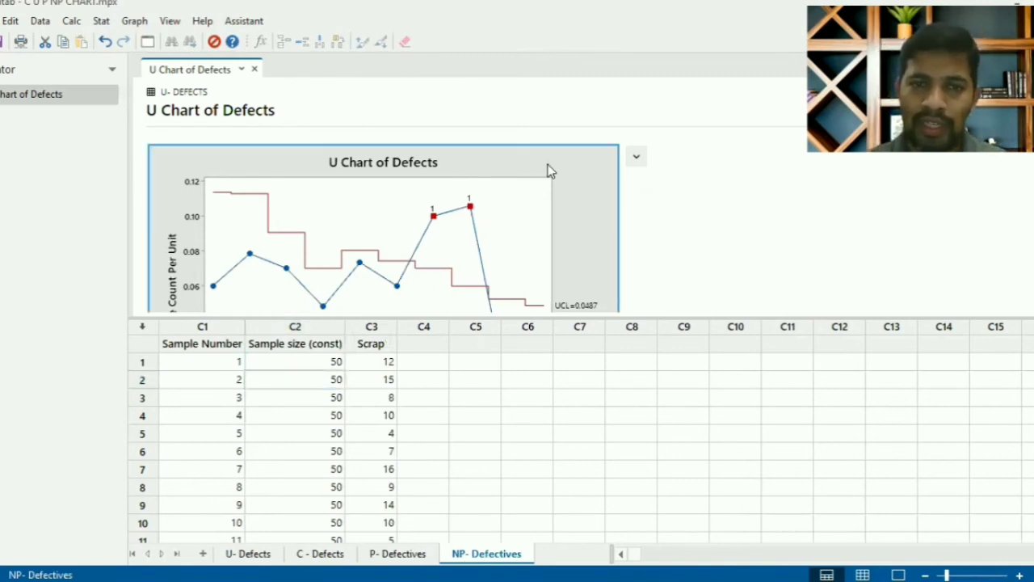
{"action": "key", "text": "Delete"}
{"action": "left_click", "coordinate": [548, 165]}
{"action": "key", "text": "Delete"}
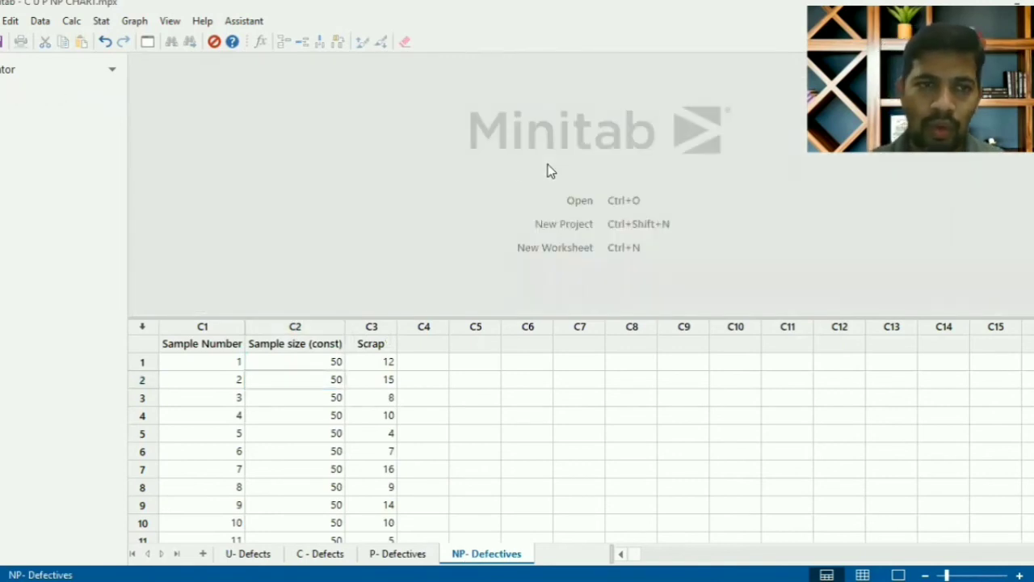
- Start an NP attributes control chart, reset its previous entries, and set Scrap as the variable with a subgroup size of 50
{"action": "key", "text": "alt+s"}
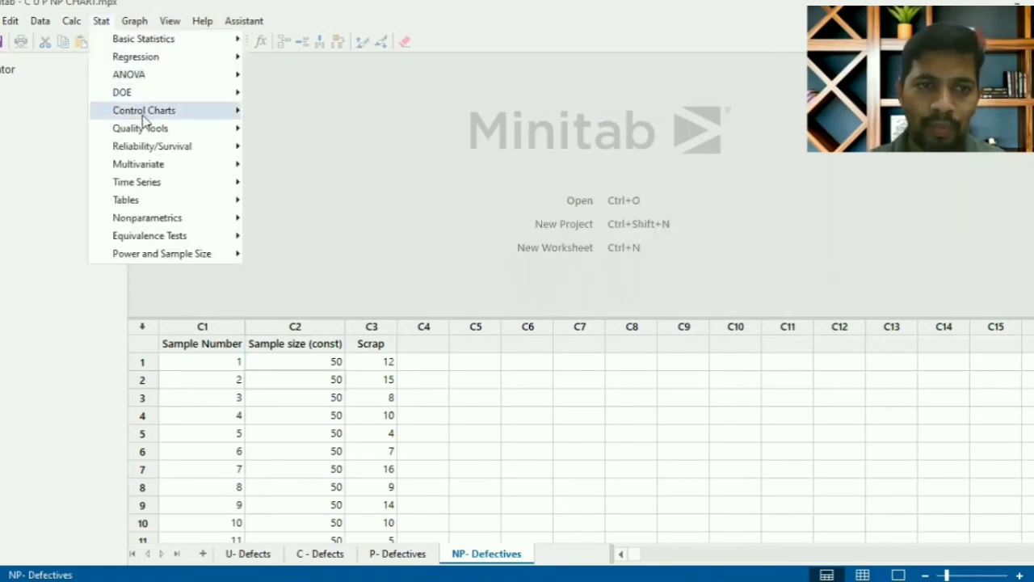
{"action": "mouse_move", "coordinate": [142, 117]}
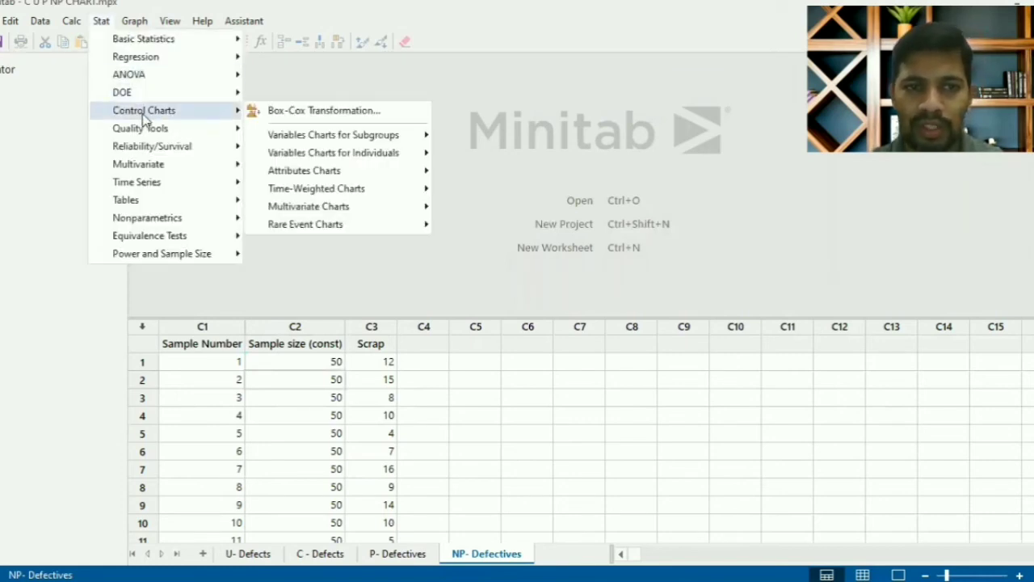
{"action": "mouse_move", "coordinate": [321, 176]}
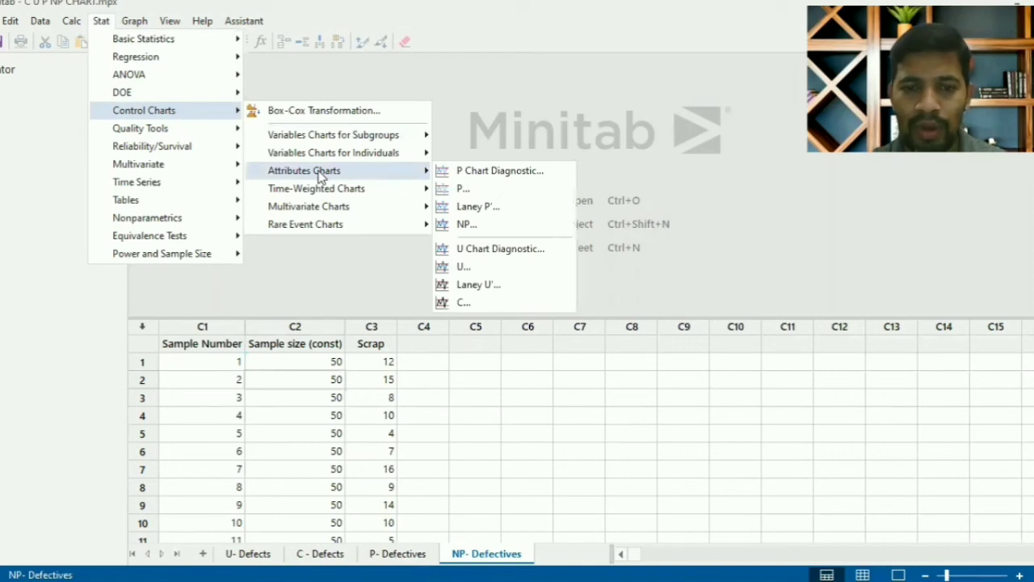
{"action": "left_click", "coordinate": [481, 224]}
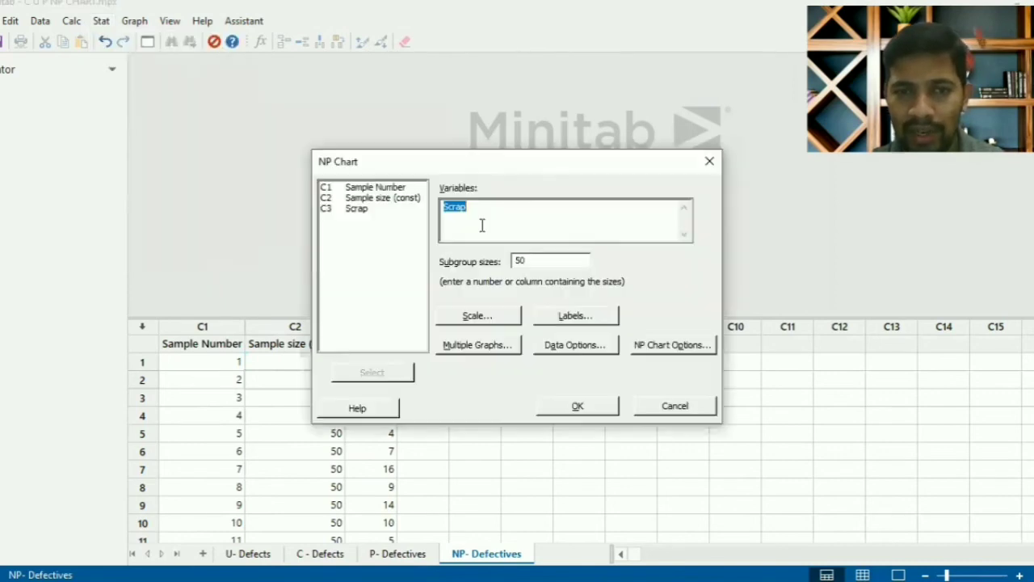
{"action": "key", "text": "F3"}
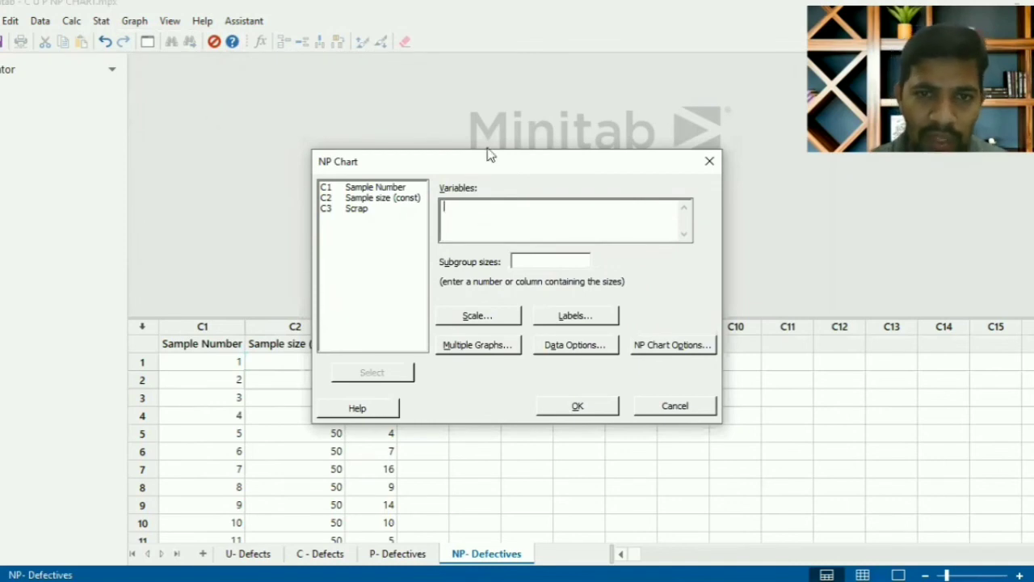
{"action": "left_click_drag", "start_coordinate": [487, 160], "coordinate": [638, 112]}
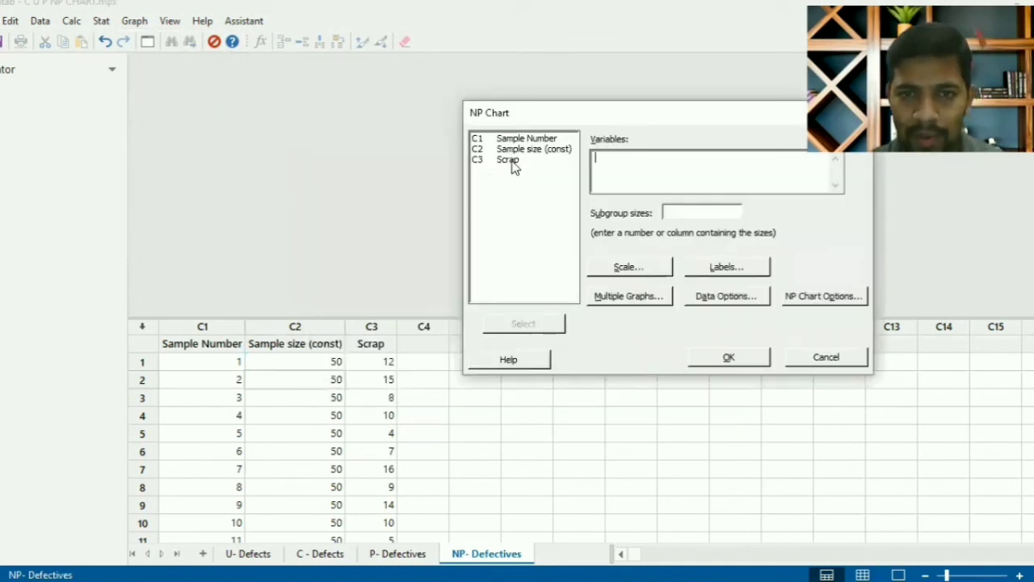
{"action": "double_click", "coordinate": [510, 160]}
{"action": "left_click", "coordinate": [690, 213]}
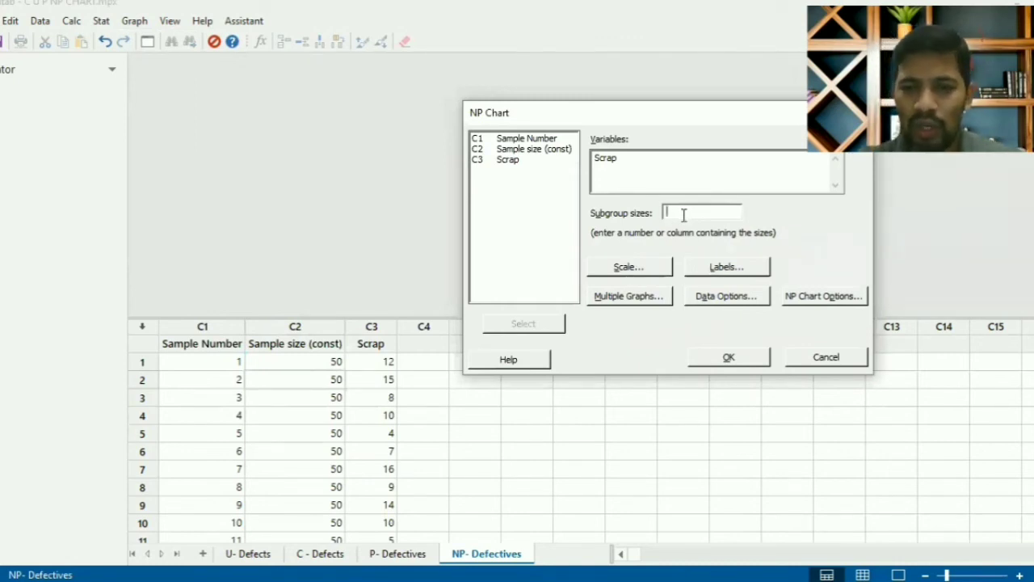
{"action": "type", "text": "50"}
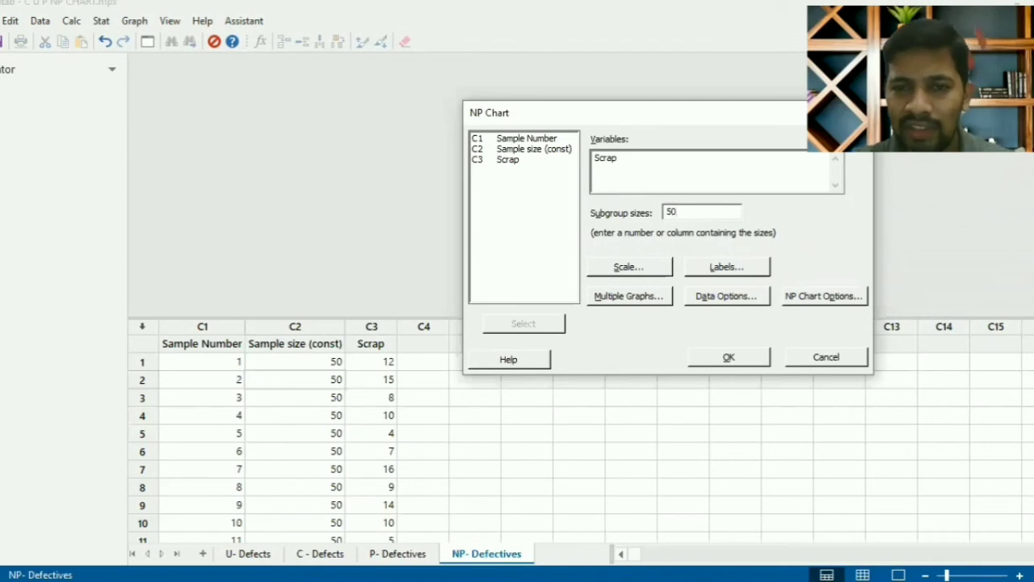
- Set the NP chart's time scale to stamp values from the Sample Number column and generate the chart
{"action": "left_click", "coordinate": [658, 270]}
{"action": "left_click", "coordinate": [637, 175]}
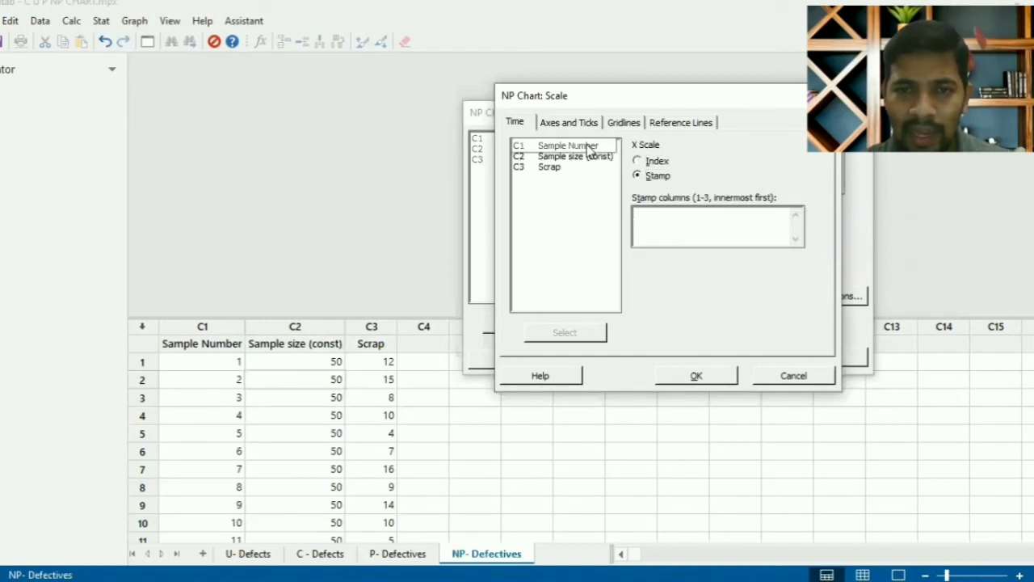
{"action": "double_click", "coordinate": [589, 149]}
{"action": "left_click", "coordinate": [700, 371]}
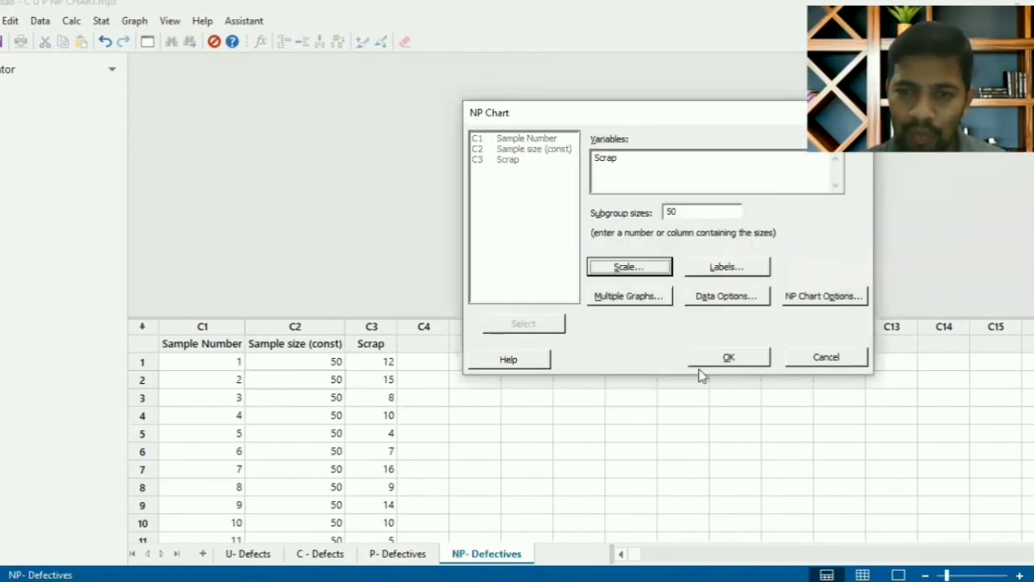
{"action": "left_click", "coordinate": [725, 357]}
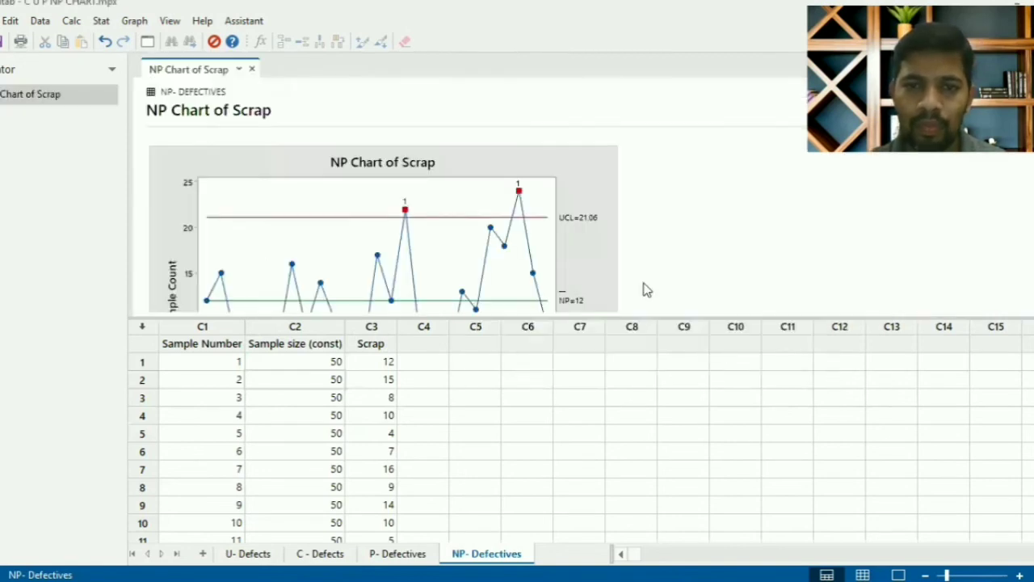
- Open the NP chart of Scrap in an enlarged view and examine samples 1, 15 and 23 against the control limits
{"action": "double_click", "coordinate": [608, 251]}
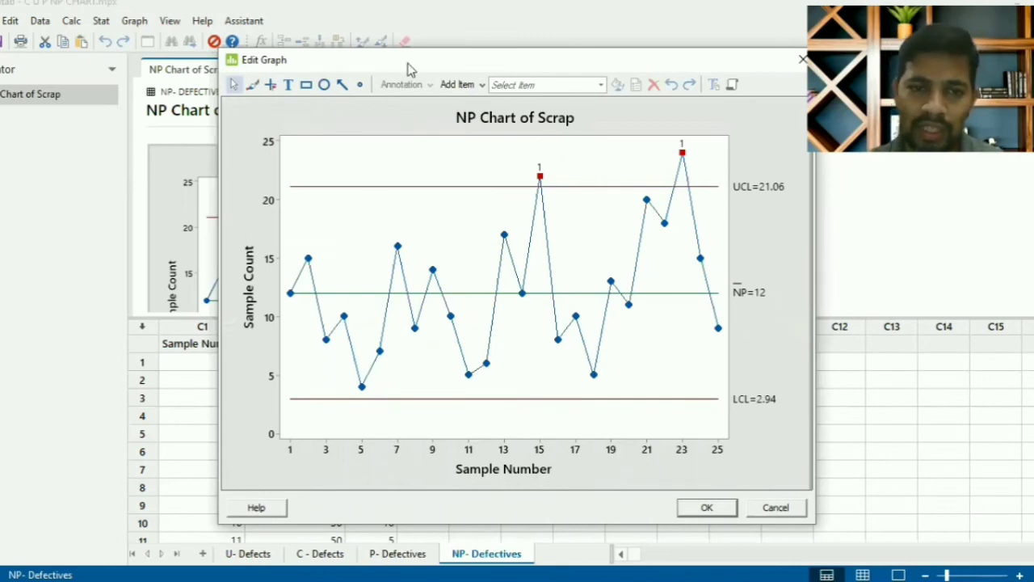
{"action": "left_click_drag", "start_coordinate": [408, 69], "coordinate": [627, 54]}
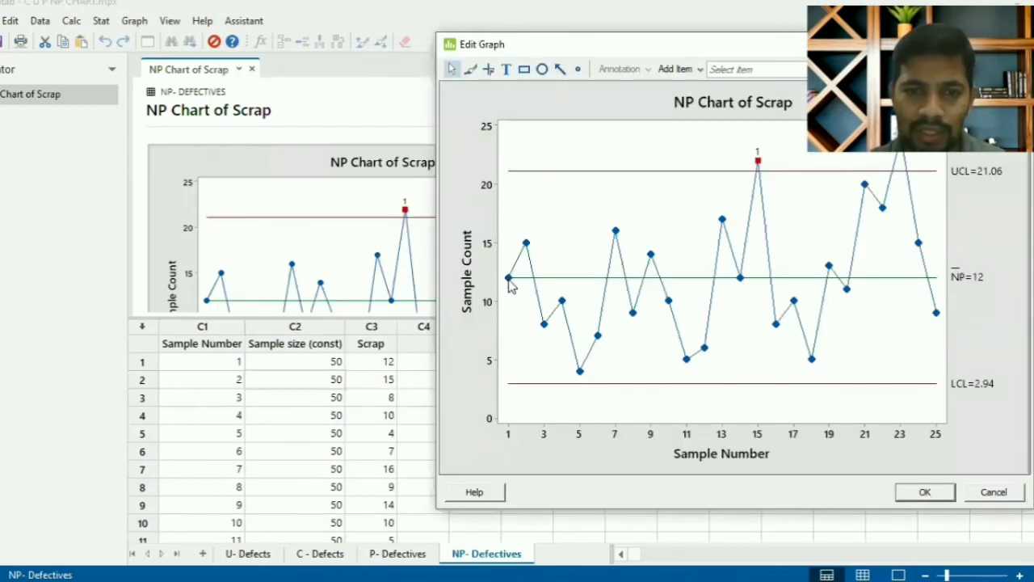
{"action": "mouse_move", "coordinate": [510, 287]}
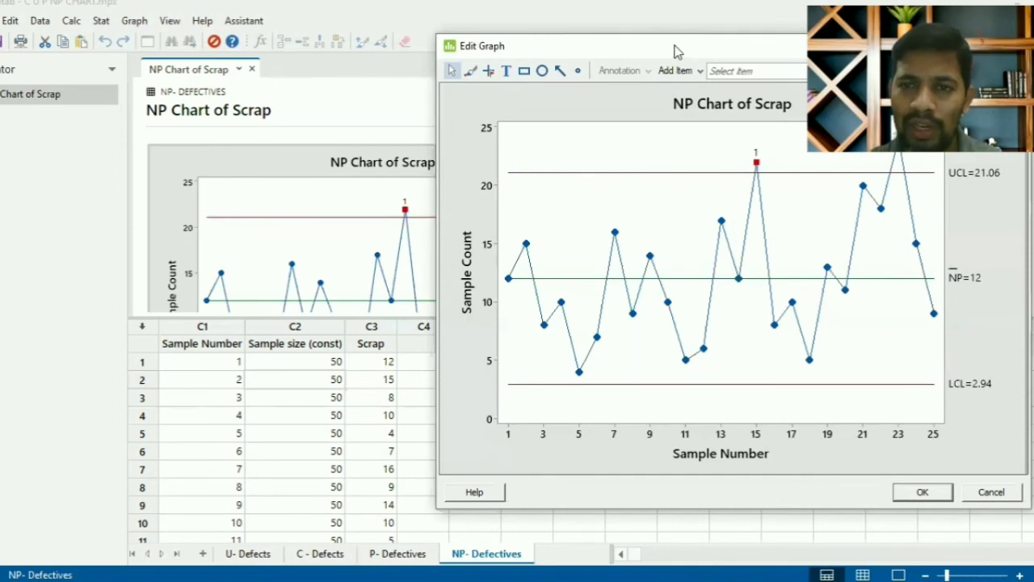
{"action": "left_click_drag", "start_coordinate": [677, 46], "coordinate": [533, 24]}
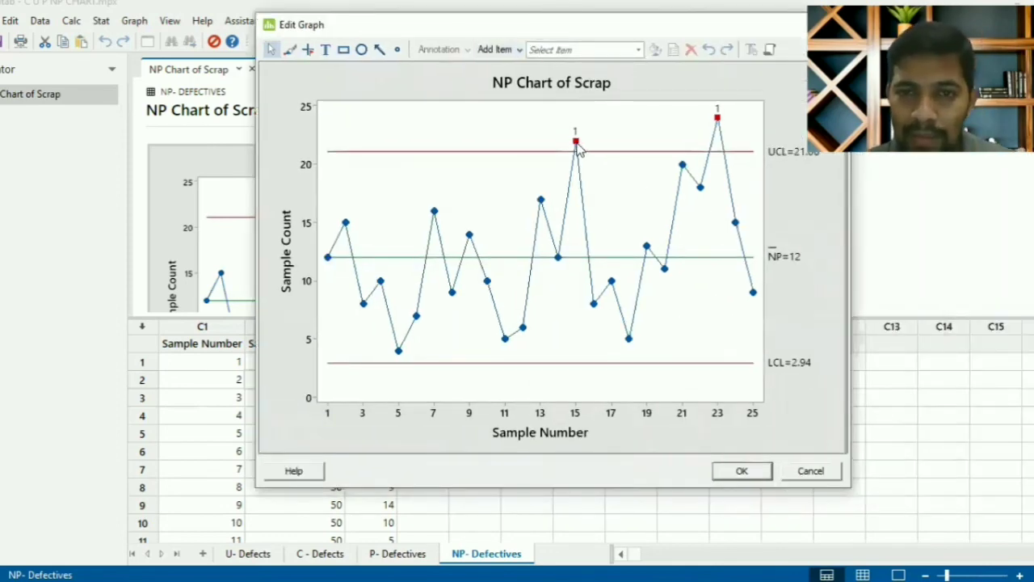
{"action": "mouse_move", "coordinate": [578, 149]}
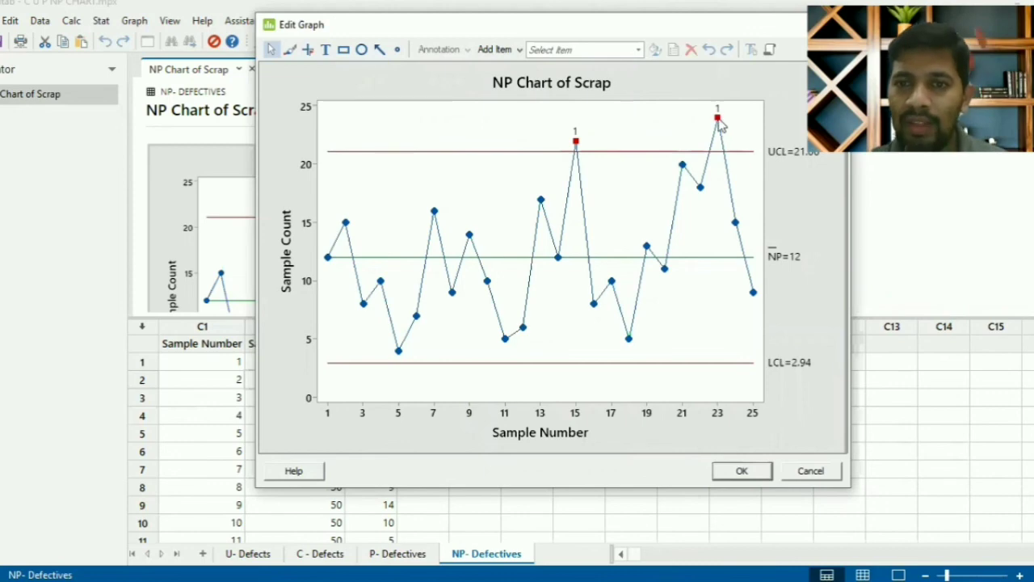
{"action": "mouse_move", "coordinate": [717, 121]}
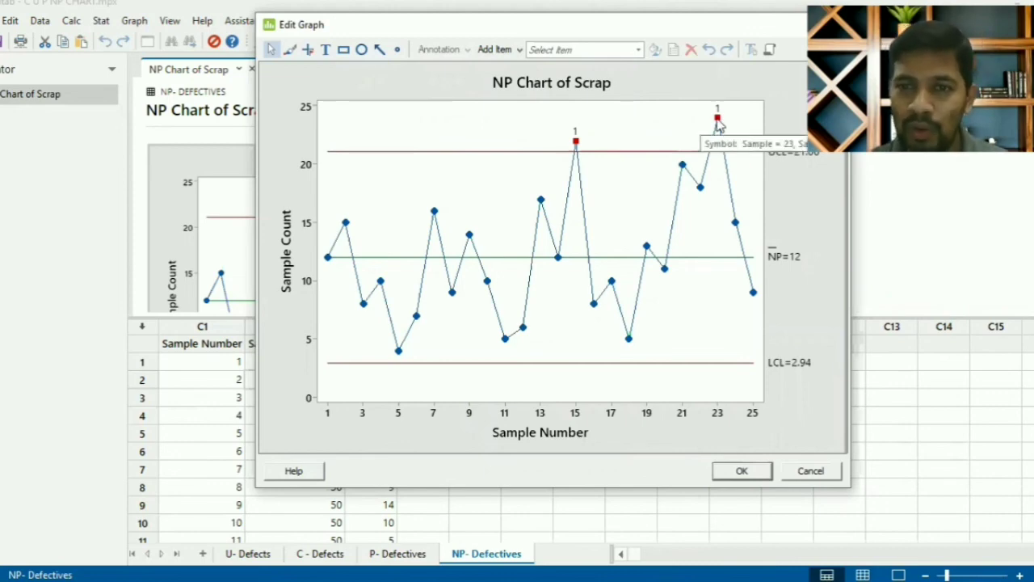
- Inspect sample 23 on the enlarged NP chart, close the chart, and show only the worksheet data
{"action": "left_click_drag", "start_coordinate": [631, 32], "coordinate": [489, 13]}
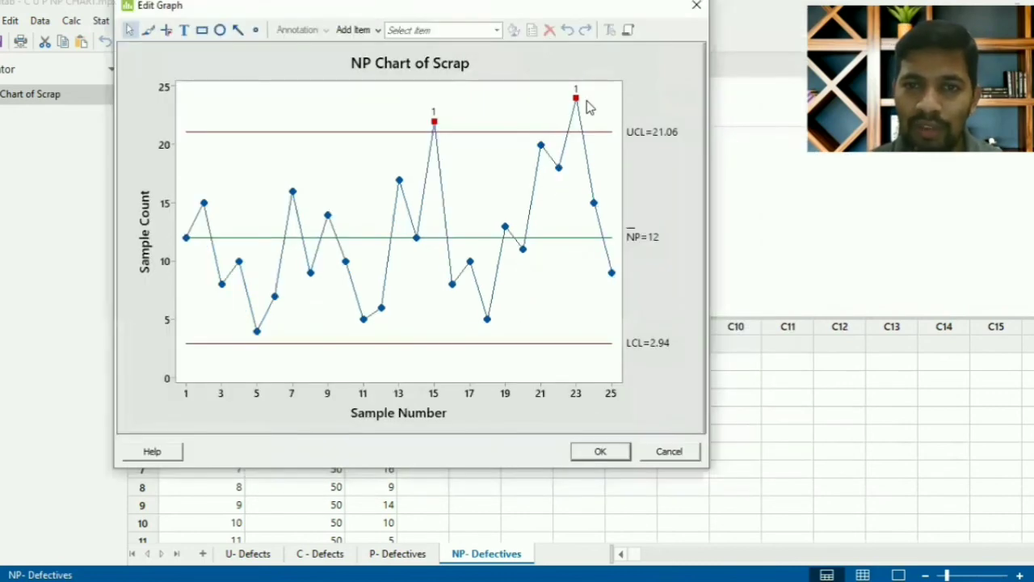
{"action": "mouse_move", "coordinate": [577, 99]}
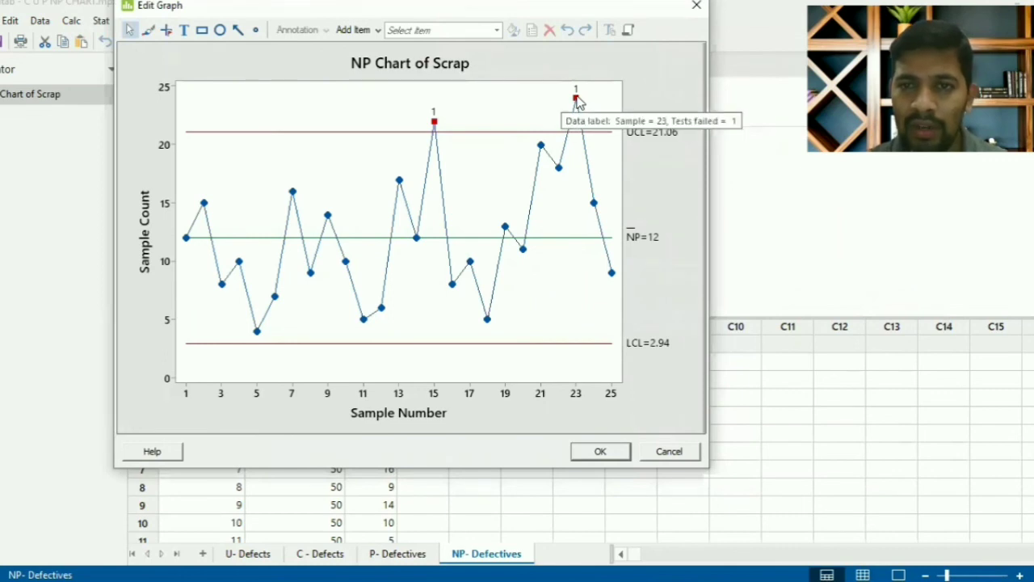
{"action": "left_click", "coordinate": [863, 575]}
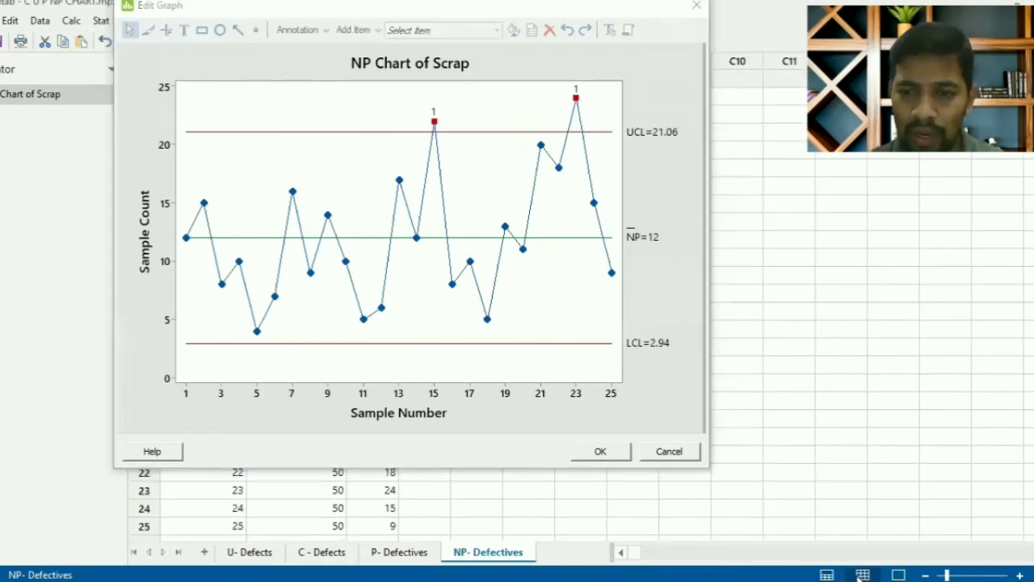
{"action": "left_click", "coordinate": [683, 454]}
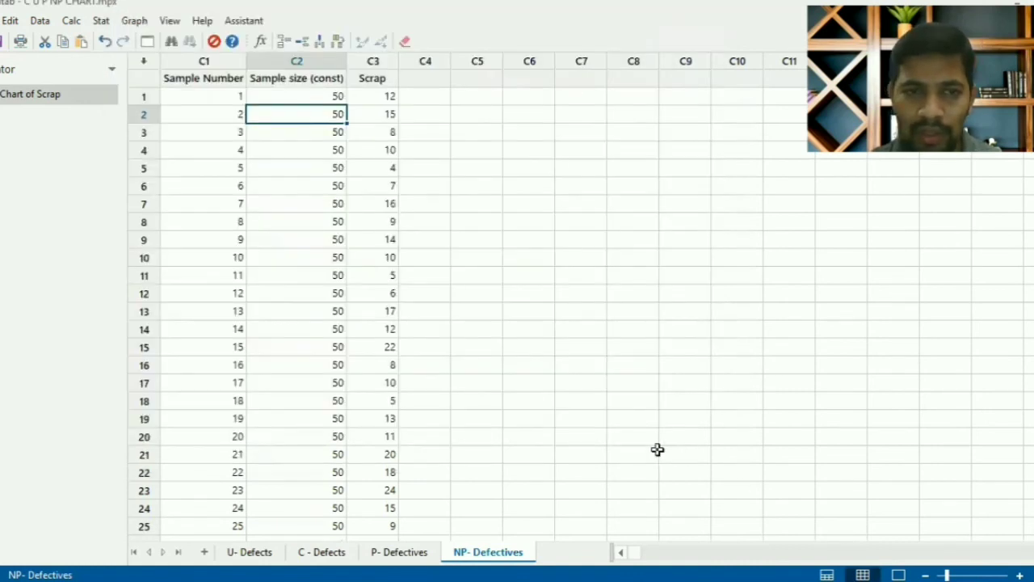
- Look up the Scrap value for sample 23 in the NP- Defectives worksheet
{"action": "left_click", "coordinate": [277, 413]}
{"action": "key", "text": "Down"}
{"action": "key", "text": "Down"}
{"action": "key", "text": "Down"}
{"action": "key", "text": "Down"}
{"action": "key", "text": "Down"}
{"action": "key", "text": "Down"}
{"action": "key", "text": "Down"}
{"action": "key", "text": "Down"}
{"action": "key", "text": "Down"}
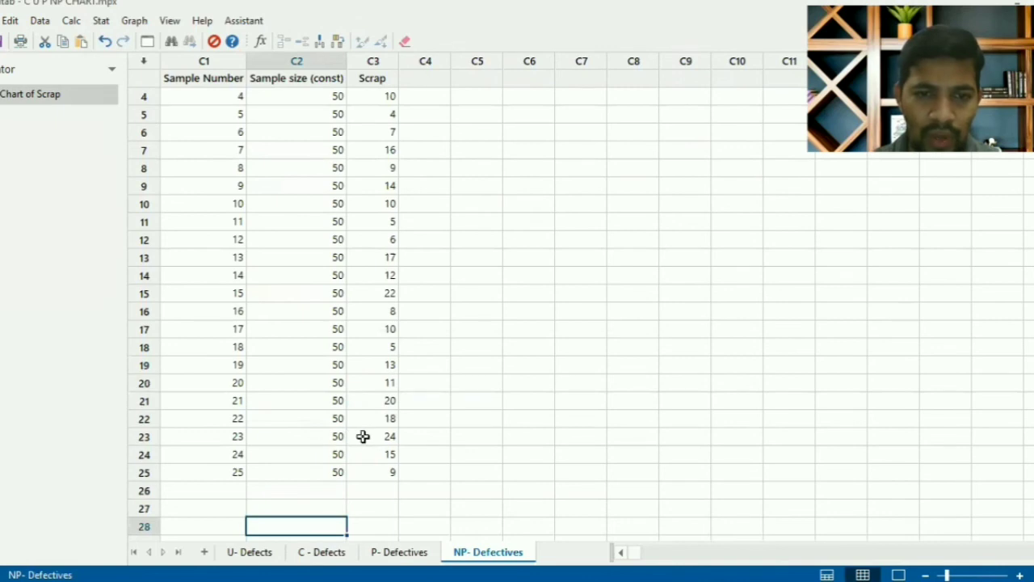
{"action": "left_click", "coordinate": [363, 435]}
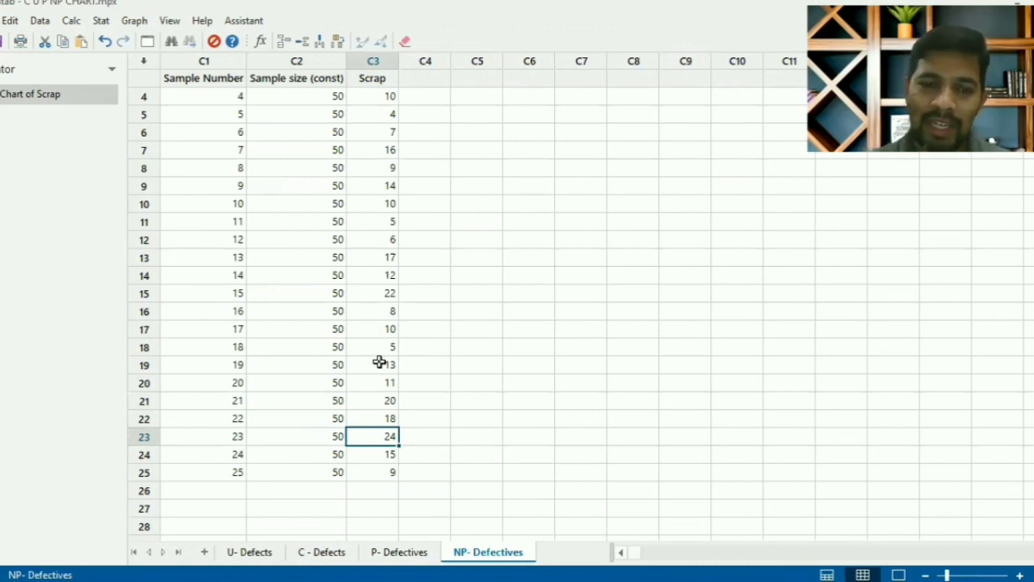
- In the P- Defectives worksheet, start a P chart with cleared entries, using Scrap Units as the variable and Sample size (Variable samp) for subgroup sizes
{"action": "left_click", "coordinate": [402, 553]}
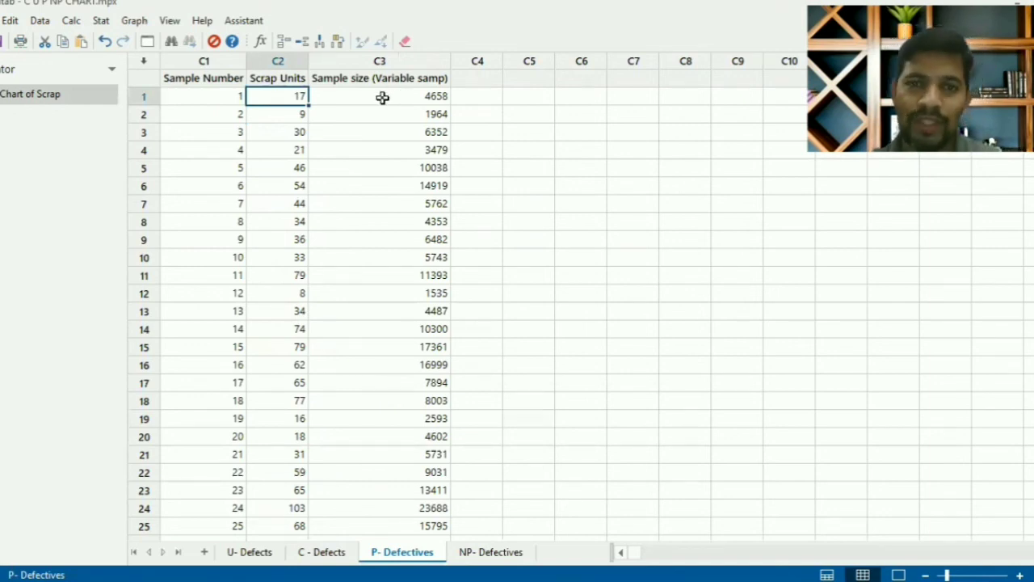
{"action": "left_click", "coordinate": [100, 20]}
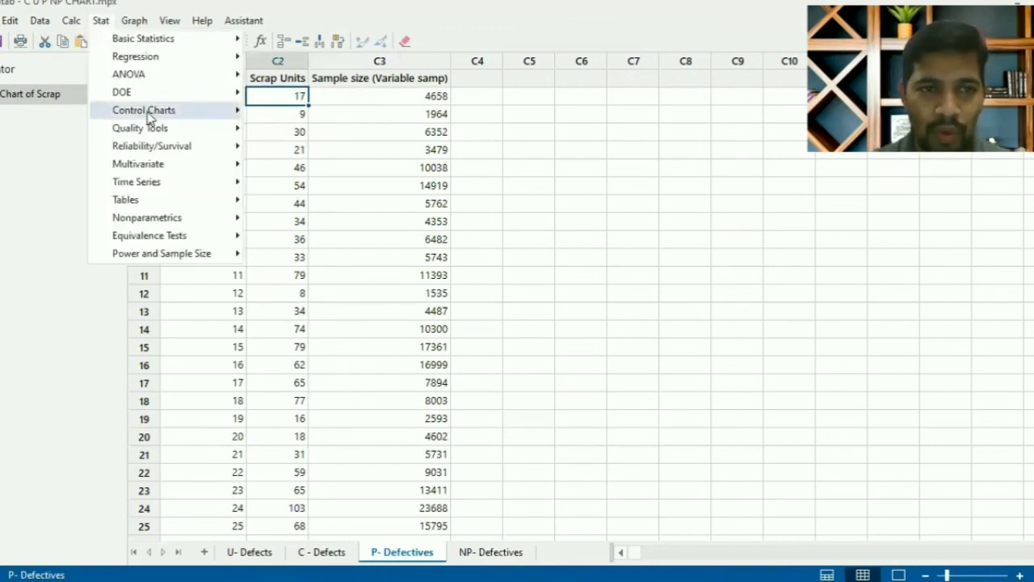
{"action": "mouse_move", "coordinate": [156, 113]}
{"action": "mouse_move", "coordinate": [289, 176]}
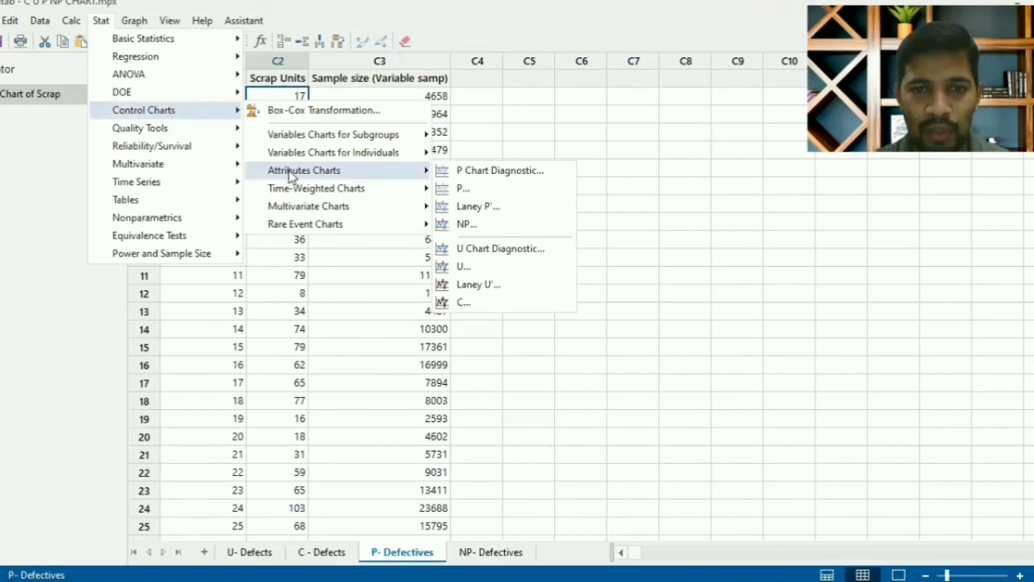
{"action": "left_click", "coordinate": [464, 188]}
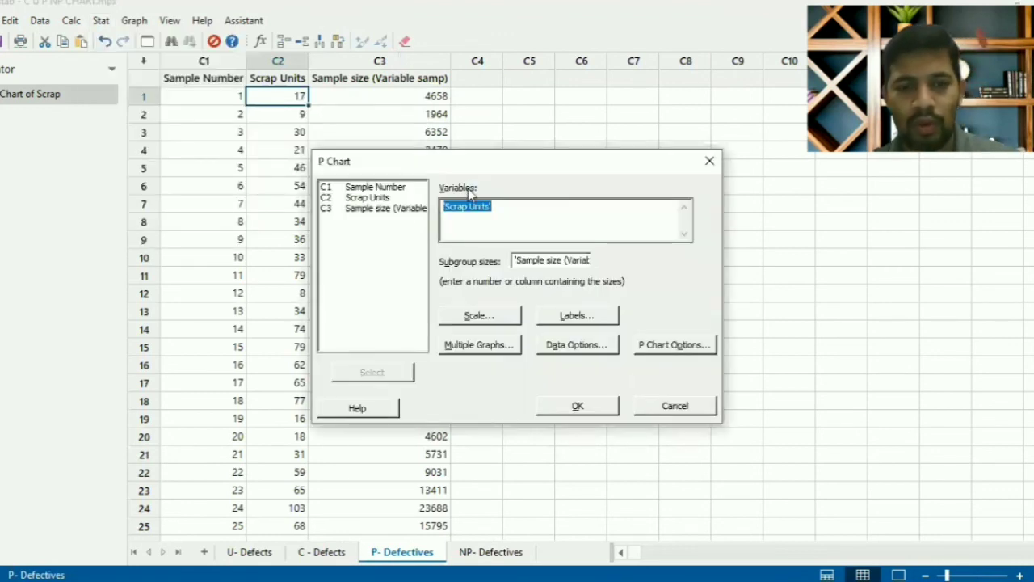
{"action": "key", "text": "F3"}
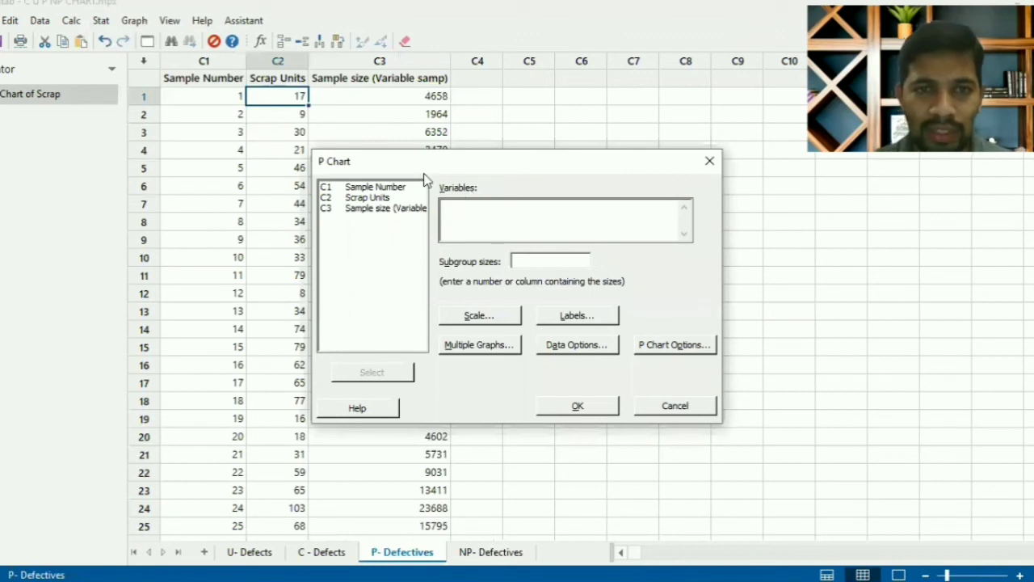
{"action": "double_click", "coordinate": [370, 199]}
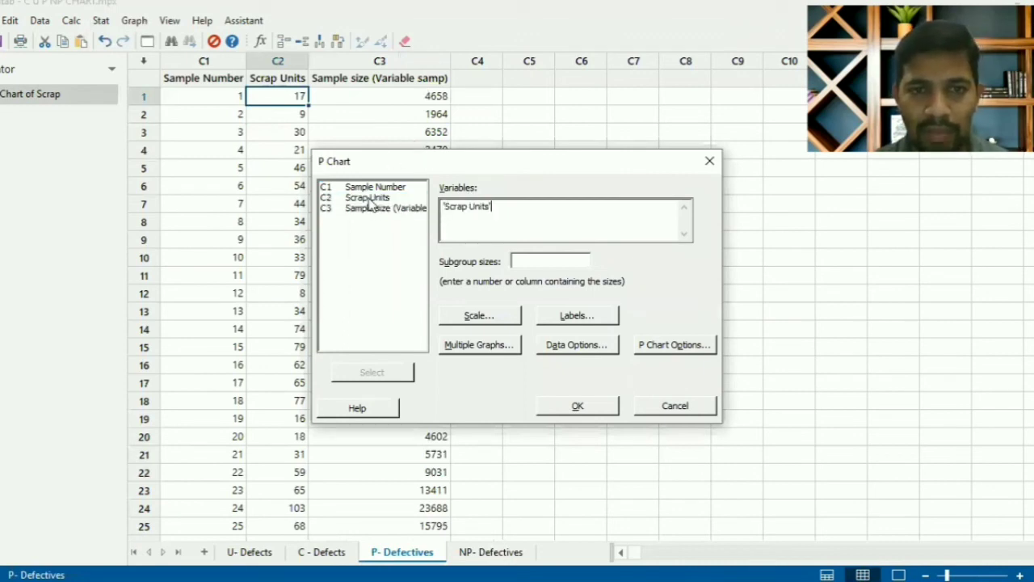
{"action": "left_click", "coordinate": [533, 260]}
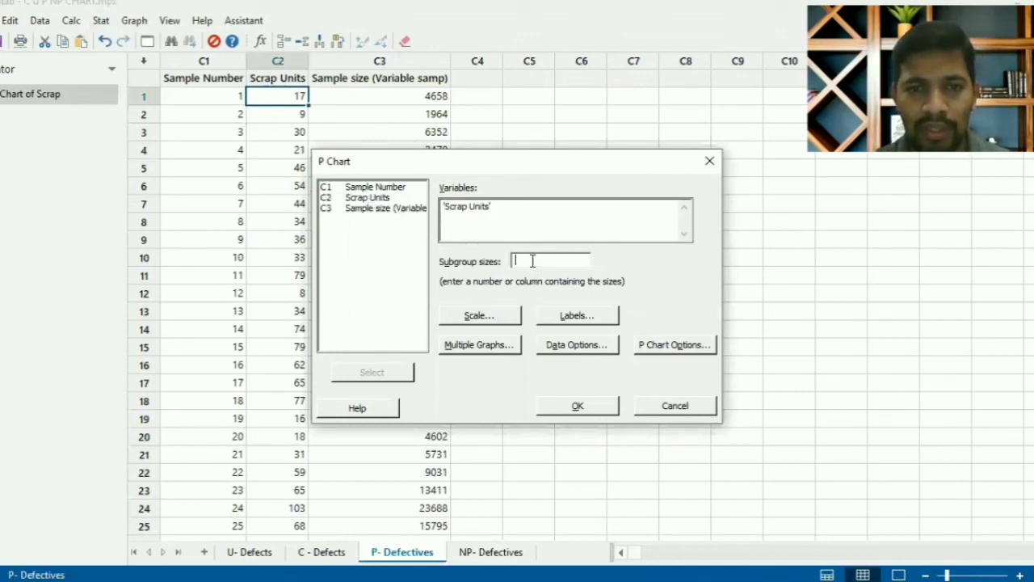
{"action": "double_click", "coordinate": [399, 209]}
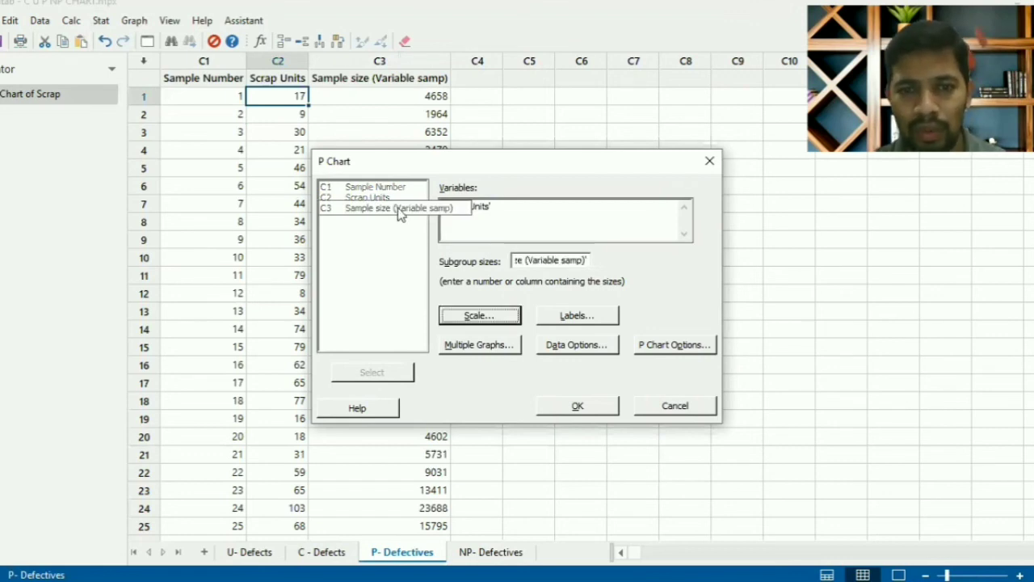
- Set the P chart's time scale to stamp values from the Sample Number column and generate the chart
{"action": "left_click", "coordinate": [498, 316]}
{"action": "left_click", "coordinate": [487, 223]}
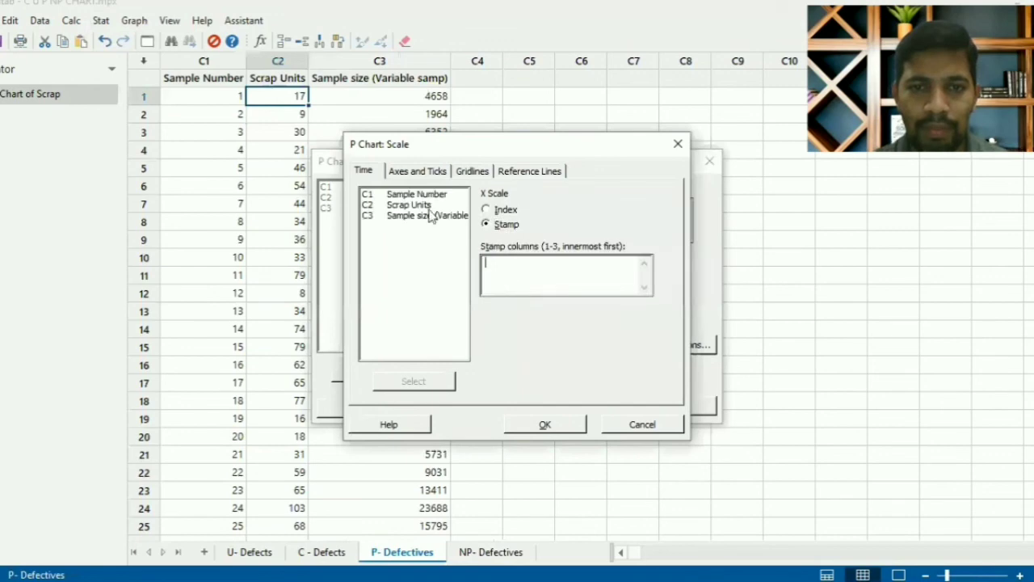
{"action": "double_click", "coordinate": [416, 194]}
{"action": "left_click", "coordinate": [550, 425]}
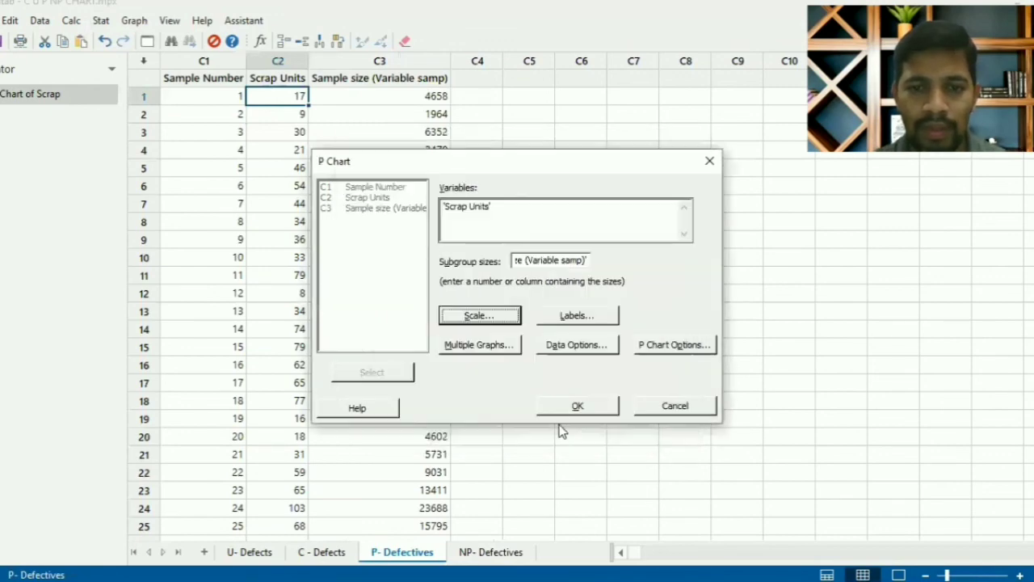
{"action": "left_click", "coordinate": [575, 407]}
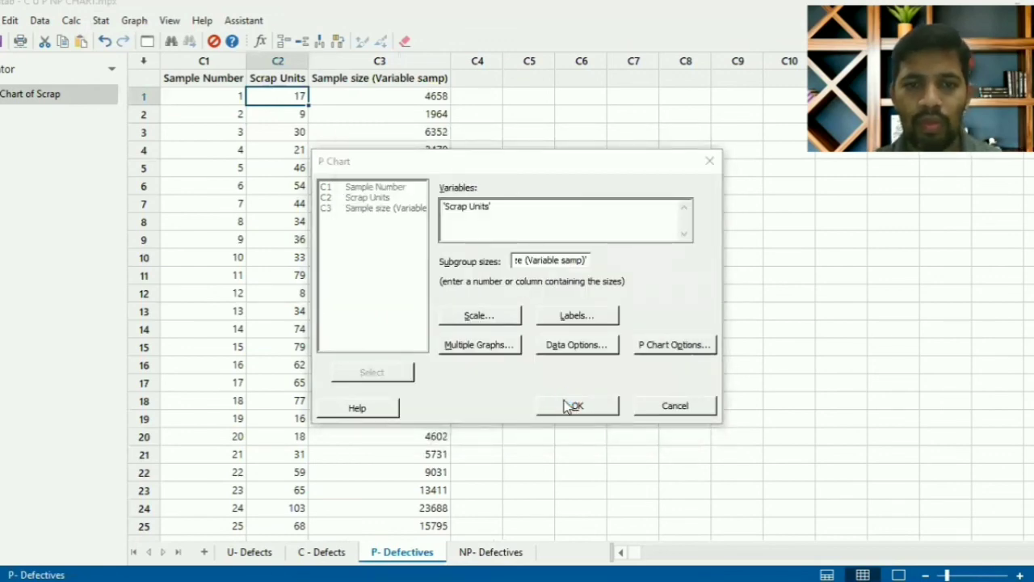
- Open the P chart of Scrap Units in an enlarged view, examine sample 18 against the control limits, and close the view
{"action": "double_click", "coordinate": [595, 189]}
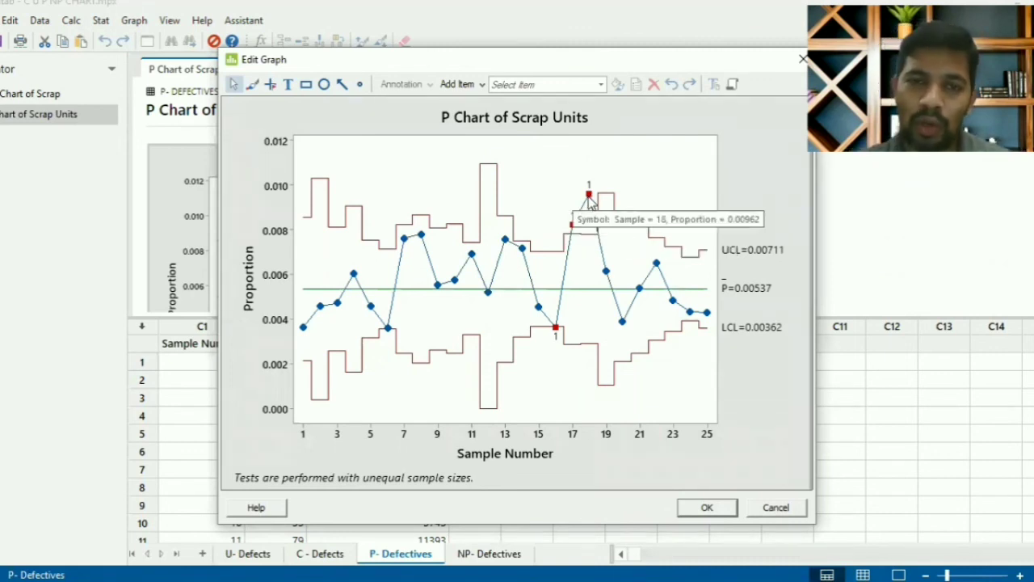
{"action": "left_click", "coordinate": [799, 61]}
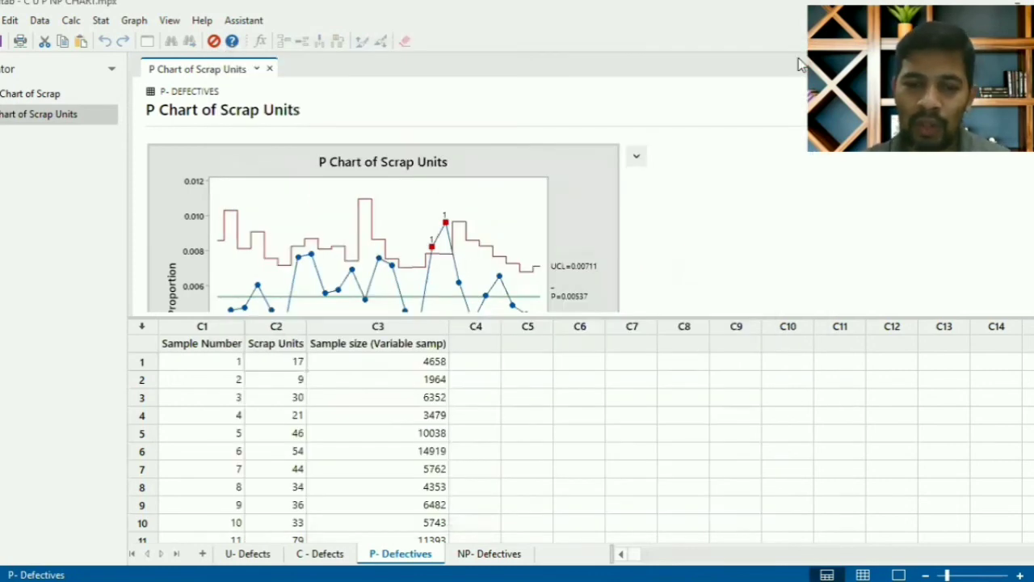
{"action": "mouse_move", "coordinate": [501, 578]}
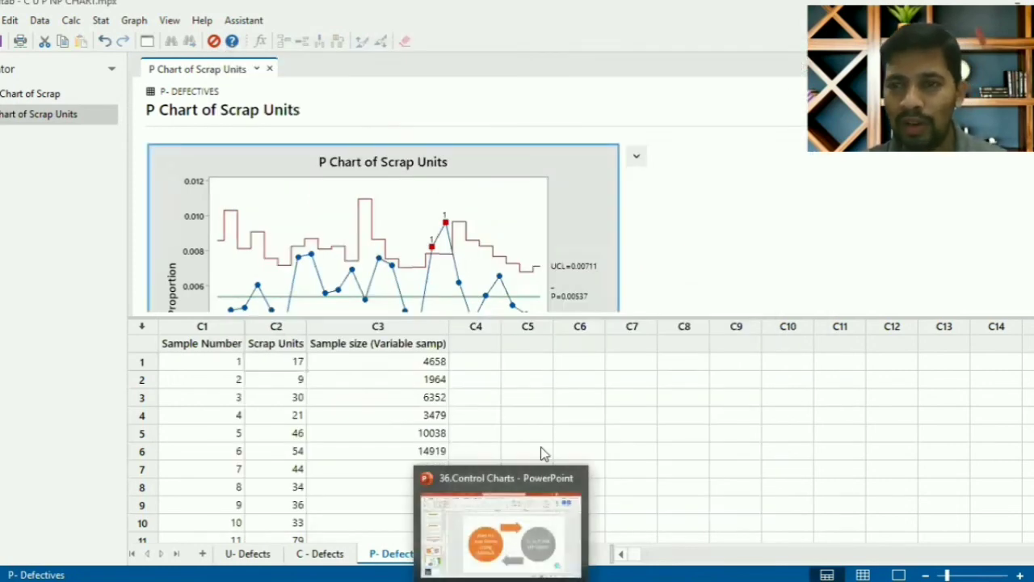